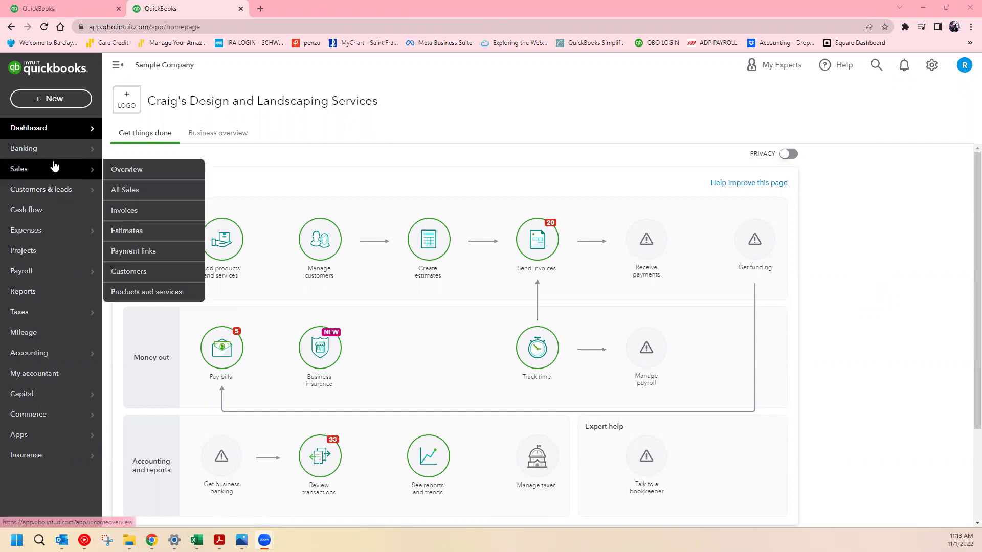
Step: Open the company's Chart of Accounts and display its full account list
{"action": "mouse_move", "coordinate": [54, 155]}
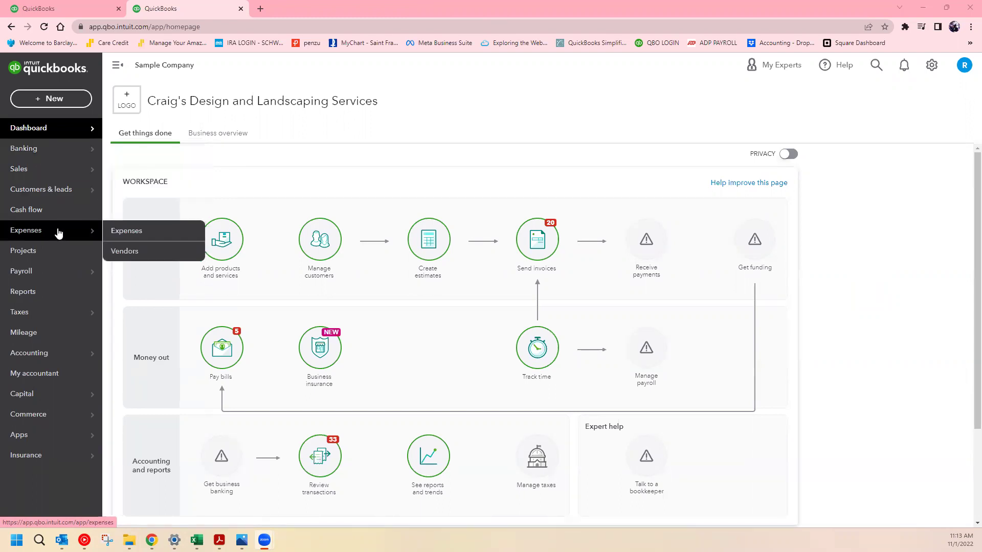
{"action": "mouse_move", "coordinate": [74, 271]}
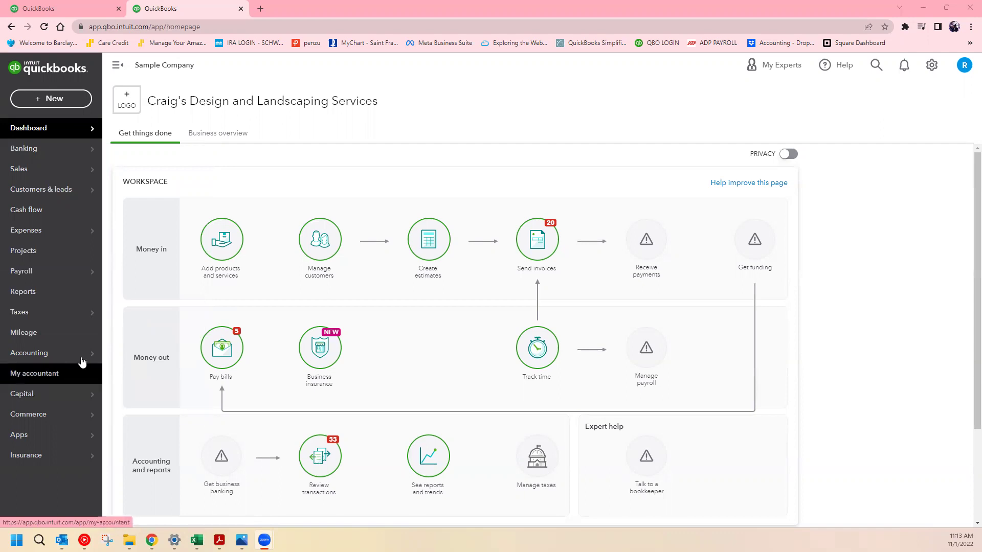
{"action": "mouse_move", "coordinate": [80, 360]}
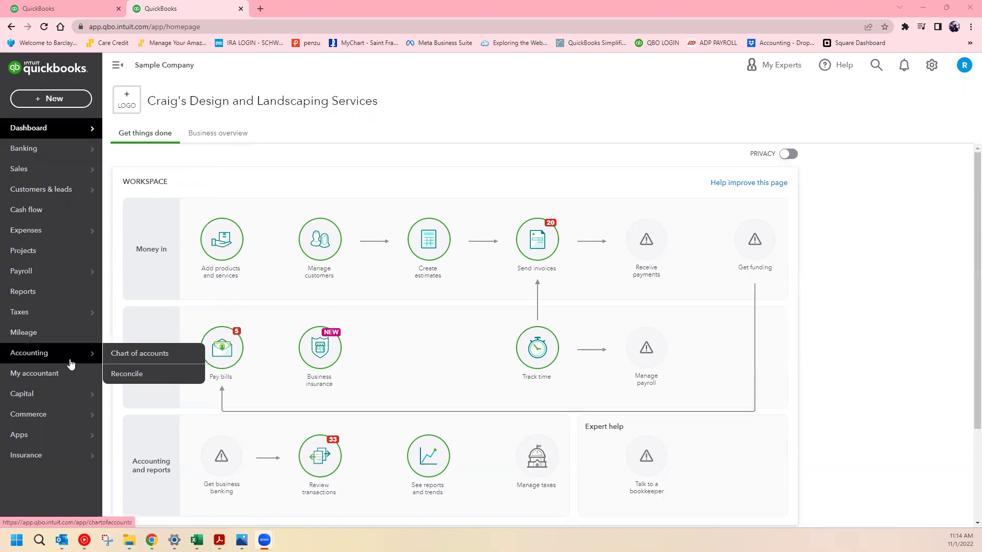
{"action": "left_click", "coordinate": [117, 355]}
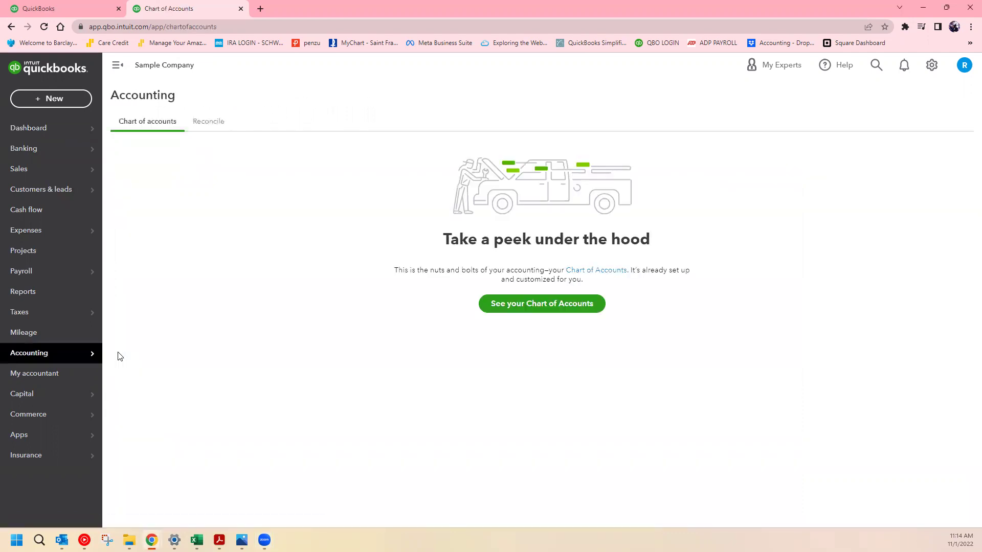
{"action": "left_click", "coordinate": [526, 309]}
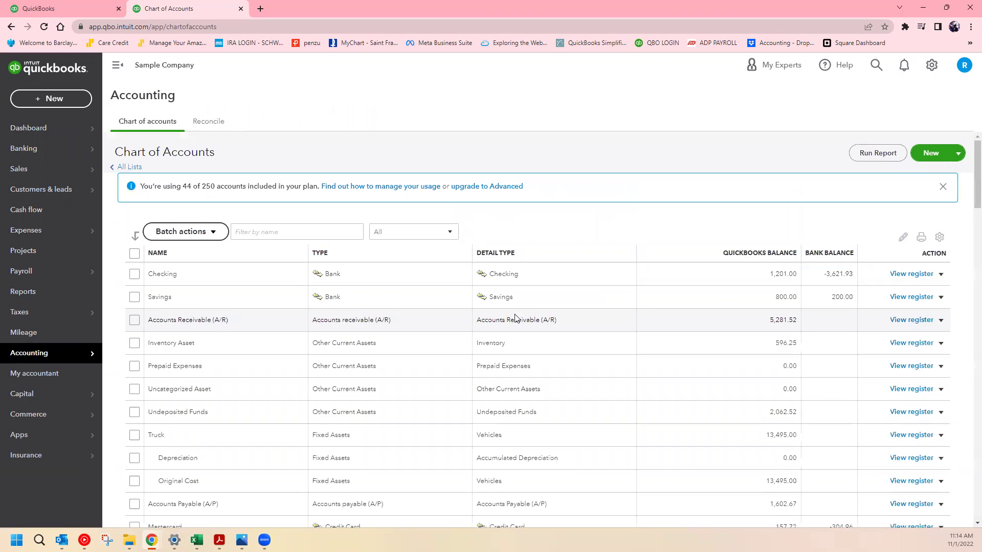
Step: Skim the account list and examine the names, types and detail types of the bank, current asset and fixed asset accounts
{"action": "scroll", "coordinate": [528, 314], "scroll_direction": "down", "scroll_amount": 3}
{"action": "scroll", "coordinate": [522, 329], "scroll_direction": "down", "scroll_amount": 6}
{"action": "scroll", "coordinate": [522, 339], "scroll_direction": "down", "scroll_amount": 20}
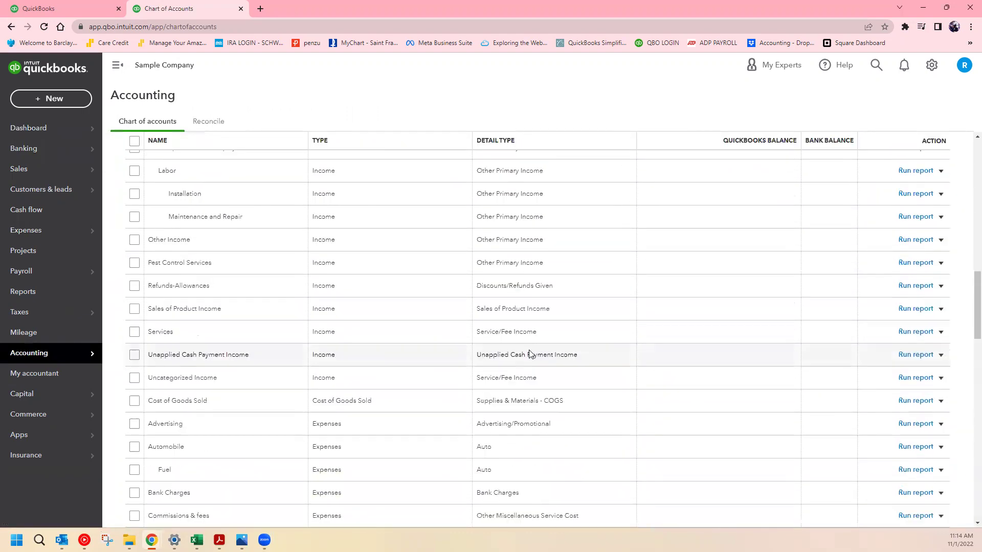
{"action": "scroll", "coordinate": [536, 383], "scroll_direction": "up", "scroll_amount": 20}
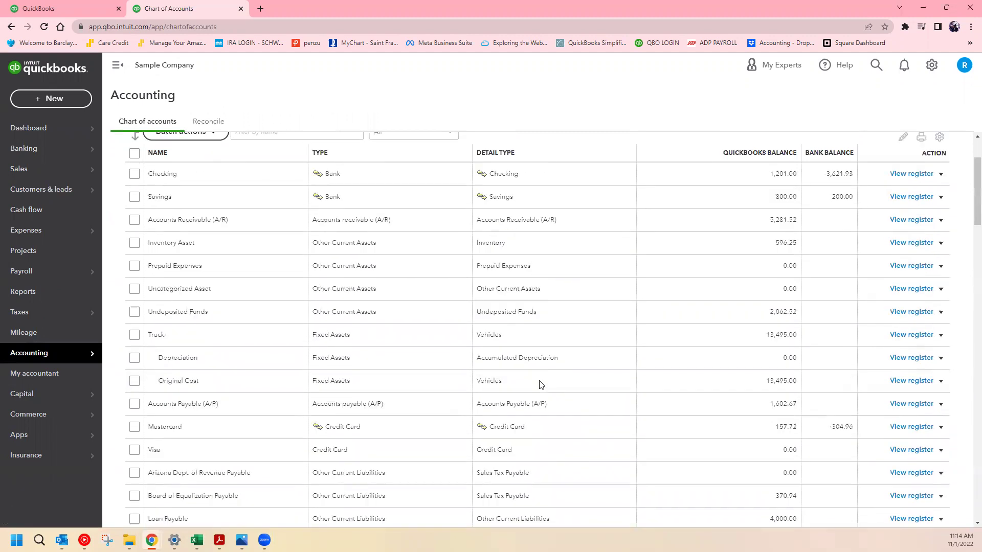
{"action": "scroll", "coordinate": [541, 384], "scroll_direction": "up", "scroll_amount": 3}
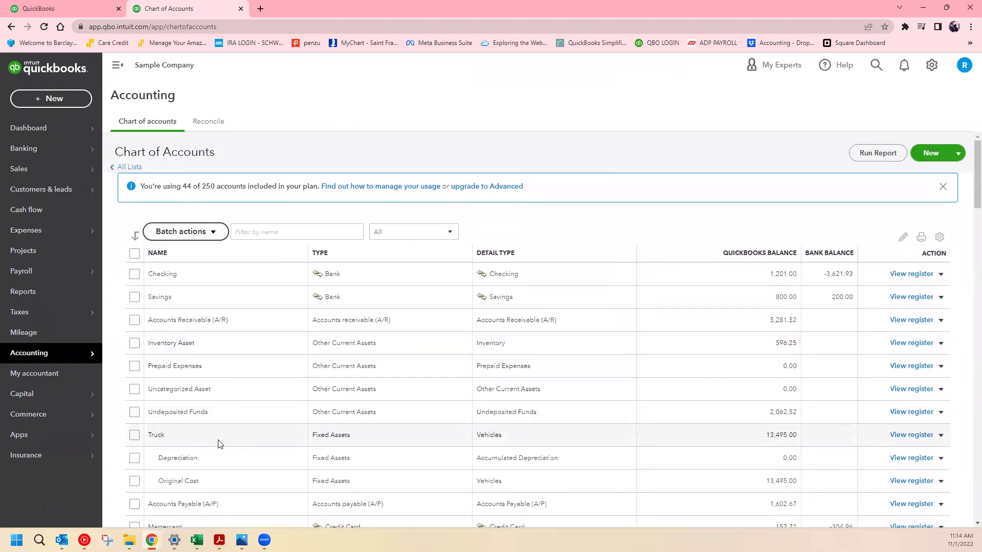
{"action": "scroll", "coordinate": [218, 444], "scroll_direction": "down", "scroll_amount": 1}
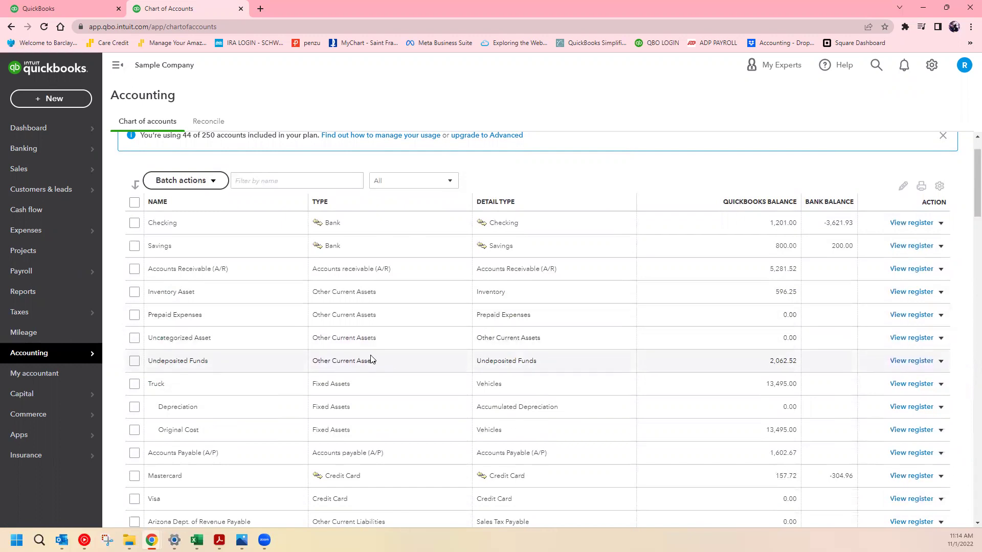
{"action": "scroll", "coordinate": [373, 358], "scroll_direction": "down", "scroll_amount": 1}
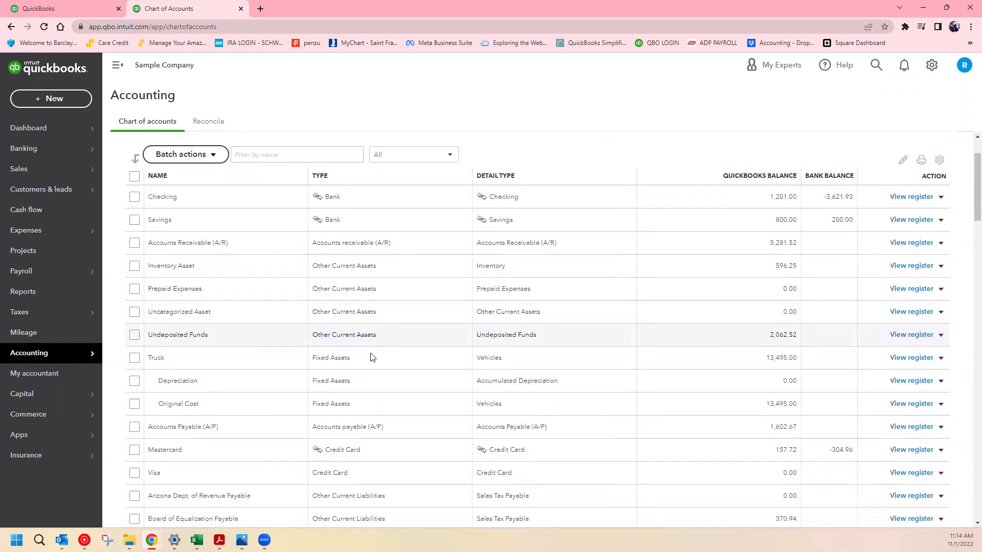
{"action": "scroll", "coordinate": [368, 333], "scroll_direction": "down", "scroll_amount": 2}
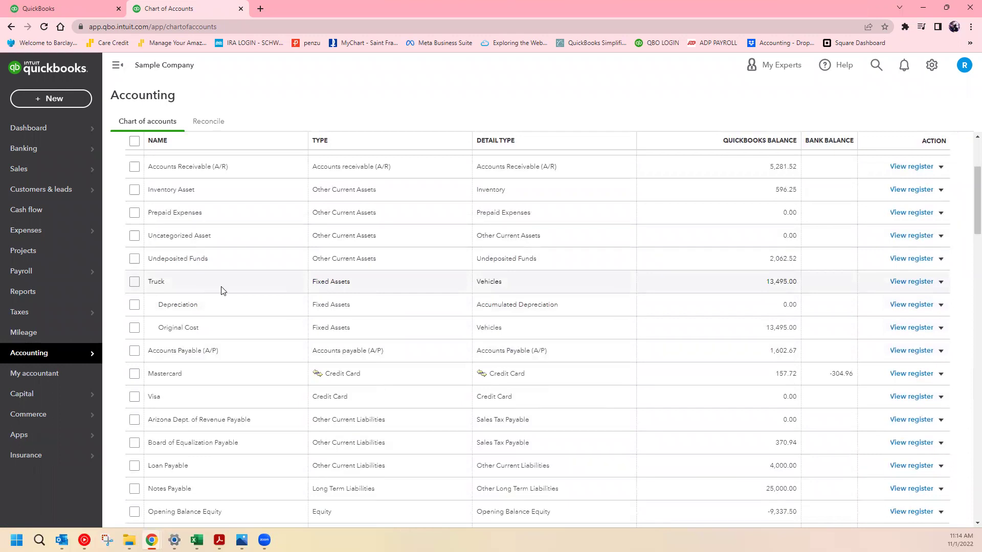
Step: Examine the expense accounts and their sub-accounts, from Automobile and Insurance through Job Expenses, Legal & Professional Fees and Maintenance and Repair
{"action": "scroll", "coordinate": [527, 327], "scroll_direction": "down", "scroll_amount": 15}
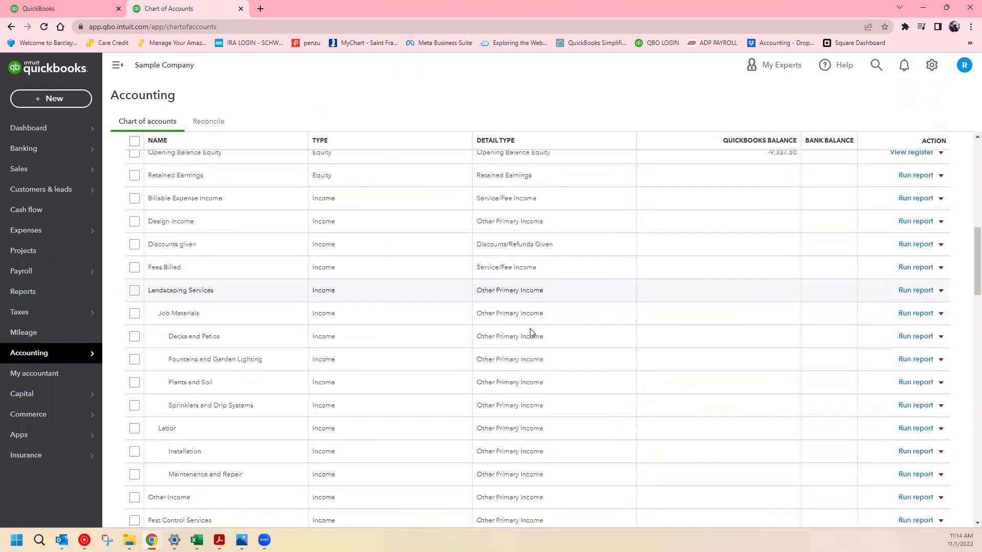
{"action": "scroll", "coordinate": [528, 332], "scroll_direction": "down", "scroll_amount": 1}
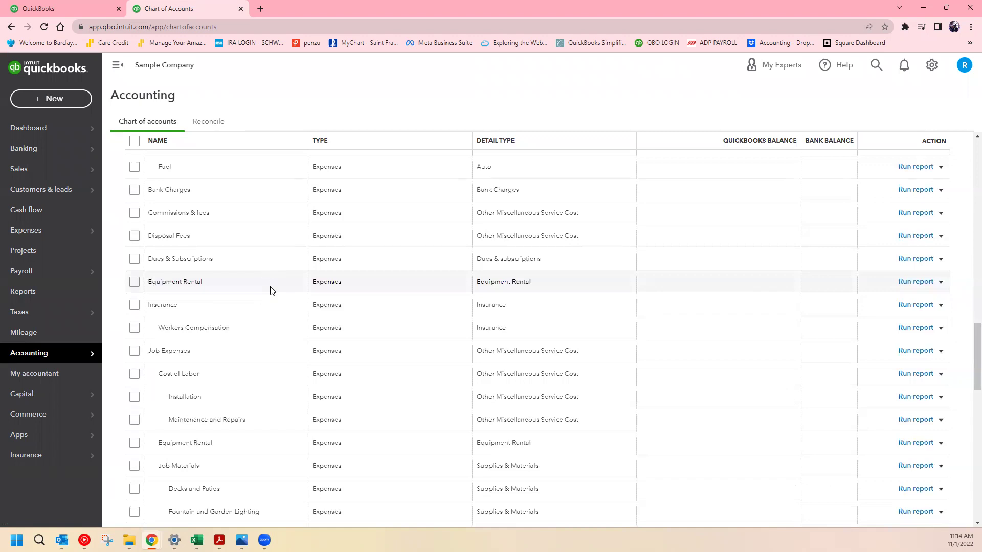
{"action": "scroll", "coordinate": [271, 290], "scroll_direction": "down", "scroll_amount": 1}
{"action": "scroll", "coordinate": [271, 289], "scroll_direction": "up", "scroll_amount": 2}
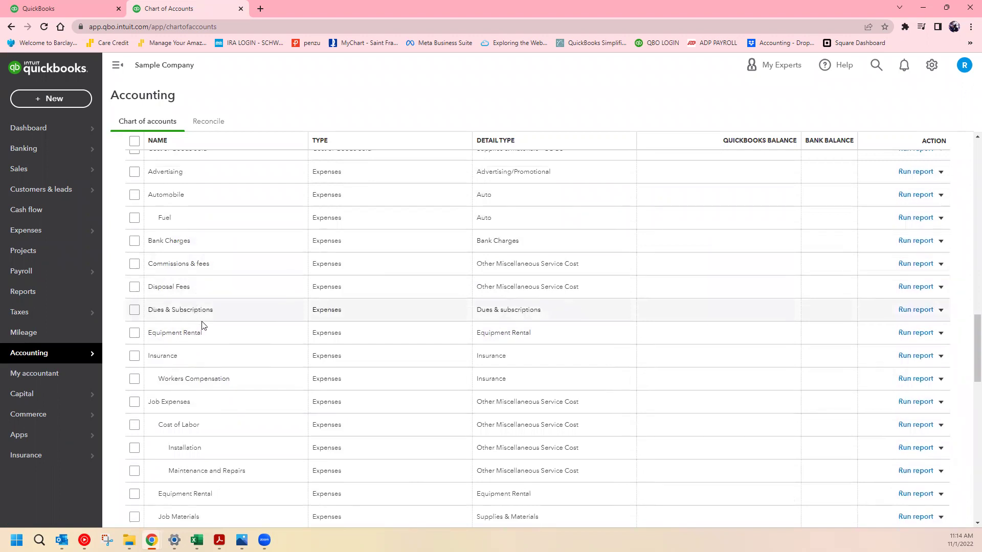
{"action": "scroll", "coordinate": [203, 322], "scroll_direction": "down", "scroll_amount": 3}
{"action": "scroll", "coordinate": [203, 324], "scroll_direction": "down", "scroll_amount": 3}
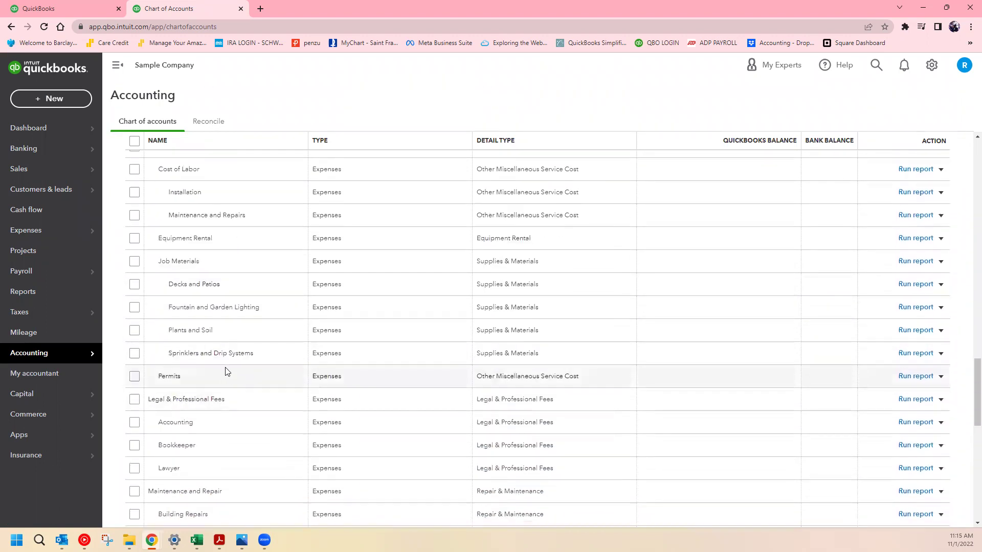
{"action": "scroll", "coordinate": [225, 358], "scroll_direction": "down", "scroll_amount": 3}
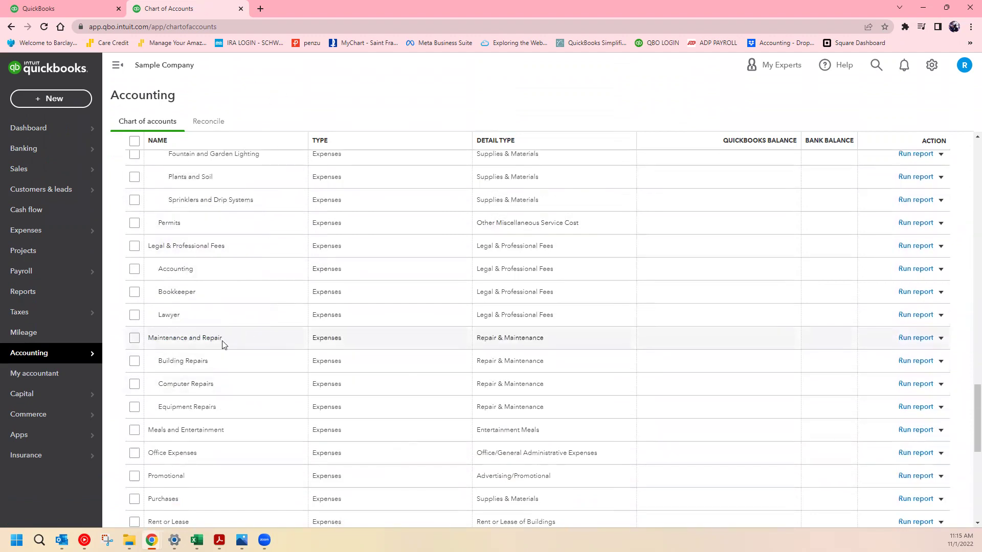
{"action": "scroll", "coordinate": [273, 379], "scroll_direction": "down", "scroll_amount": 3}
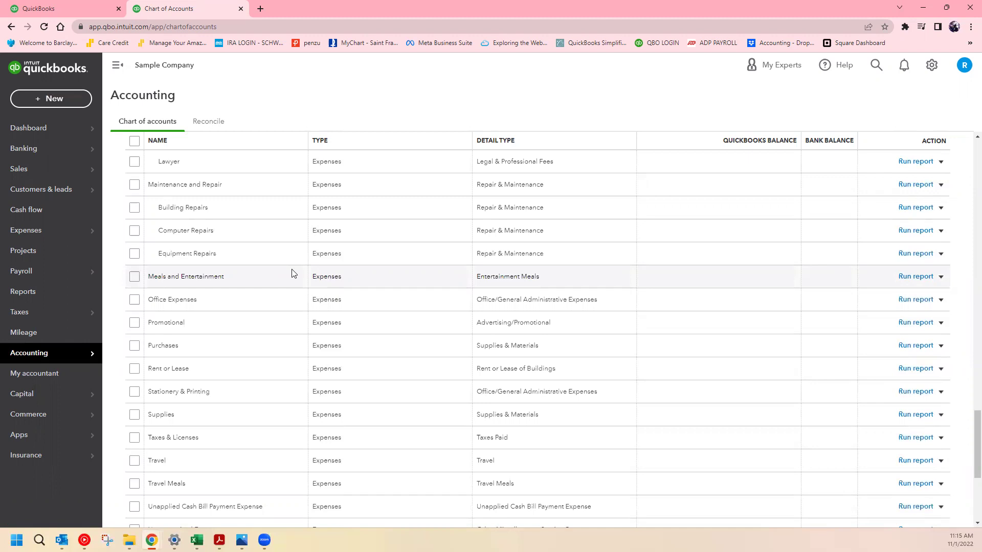
{"action": "scroll", "coordinate": [296, 274], "scroll_direction": "up", "scroll_amount": 2}
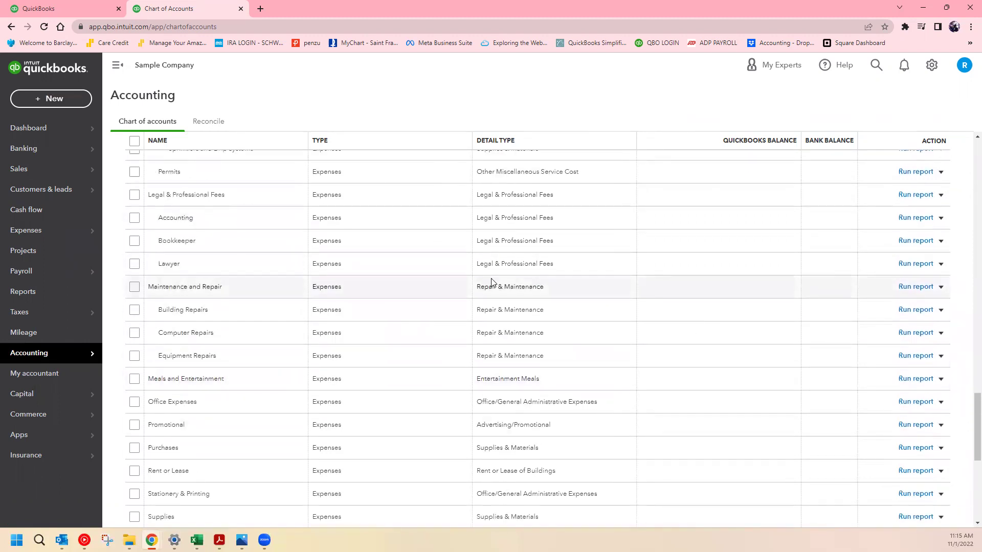
Step: Review how the accounts are ordered by type, from assets and liabilities through equity and income to expenses
{"action": "scroll", "coordinate": [431, 318], "scroll_direction": "up", "scroll_amount": 3}
{"action": "scroll", "coordinate": [431, 318], "scroll_direction": "up", "scroll_amount": 12}
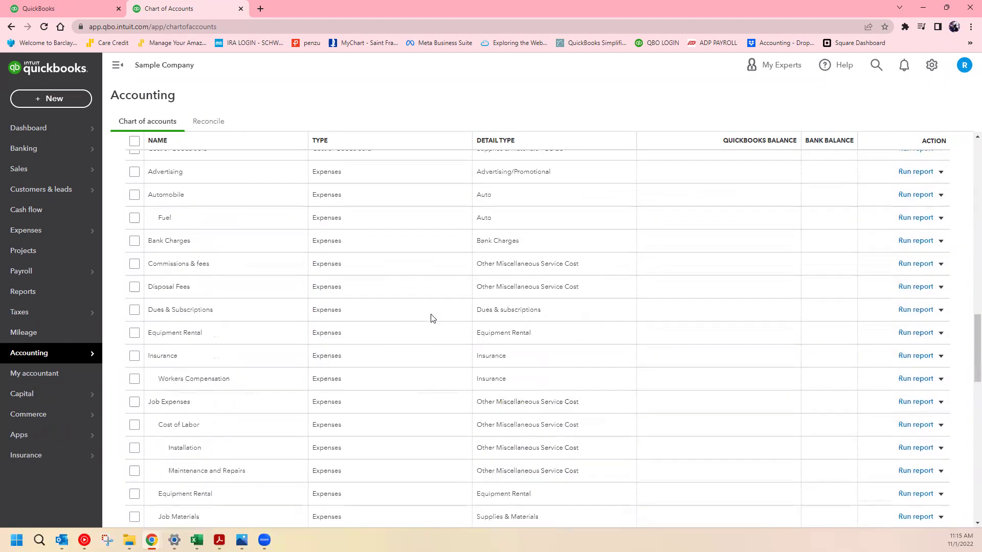
{"action": "scroll", "coordinate": [431, 318], "scroll_direction": "up", "scroll_amount": 9}
{"action": "scroll", "coordinate": [431, 318], "scroll_direction": "up", "scroll_amount": 1}
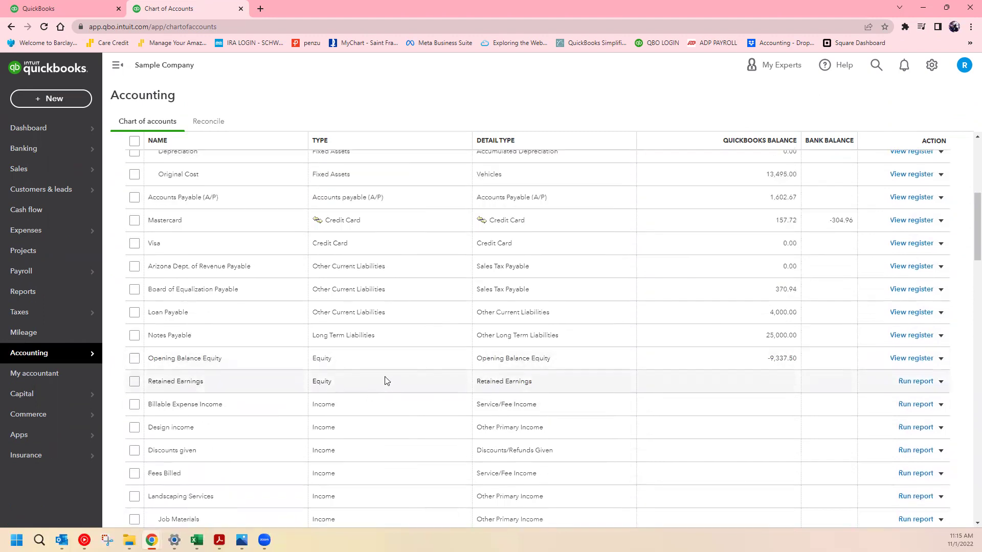
{"action": "scroll", "coordinate": [394, 378], "scroll_direction": "up", "scroll_amount": 6}
{"action": "scroll", "coordinate": [394, 379], "scroll_direction": "down", "scroll_amount": 5}
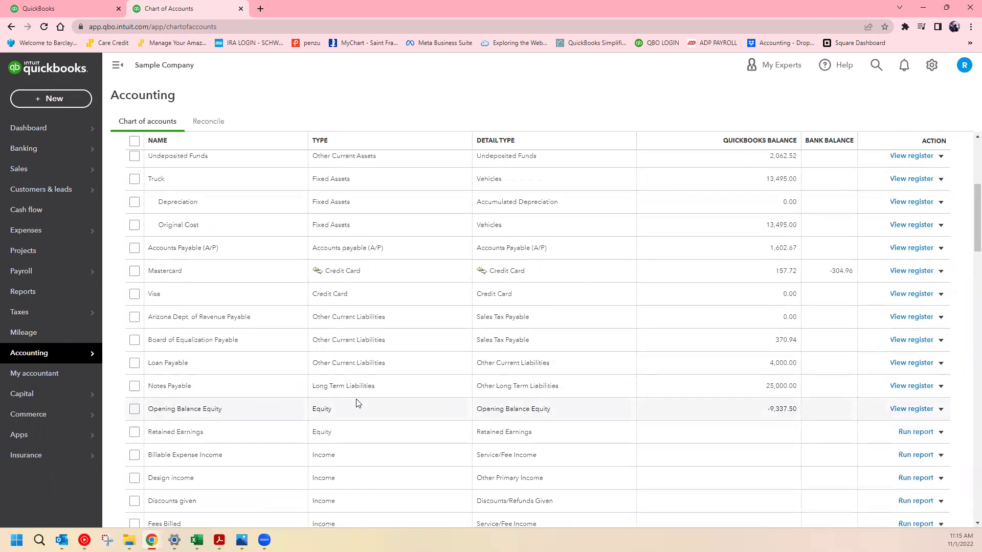
{"action": "scroll", "coordinate": [356, 403], "scroll_direction": "down", "scroll_amount": 18}
{"action": "scroll", "coordinate": [356, 403], "scroll_direction": "down", "scroll_amount": 11}
{"action": "scroll", "coordinate": [378, 408], "scroll_direction": "up", "scroll_amount": 7}
{"action": "scroll", "coordinate": [382, 409], "scroll_direction": "up", "scroll_amount": 20}
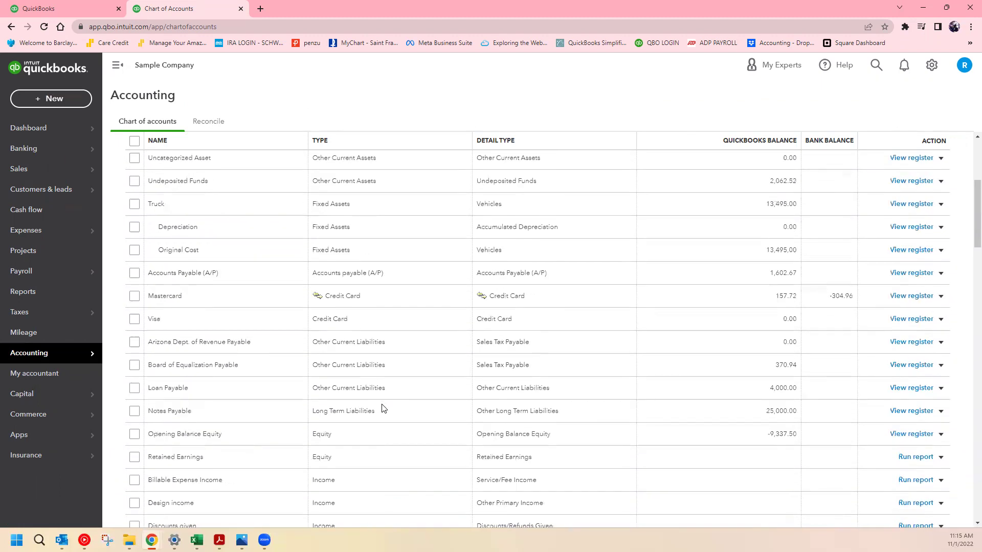
Step: Examine the credit card, current liability, long-term liability and equity accounts, including Loan Payable, Notes Payable and Opening Balance Equity
{"action": "scroll", "coordinate": [383, 409], "scroll_direction": "up", "scroll_amount": 1}
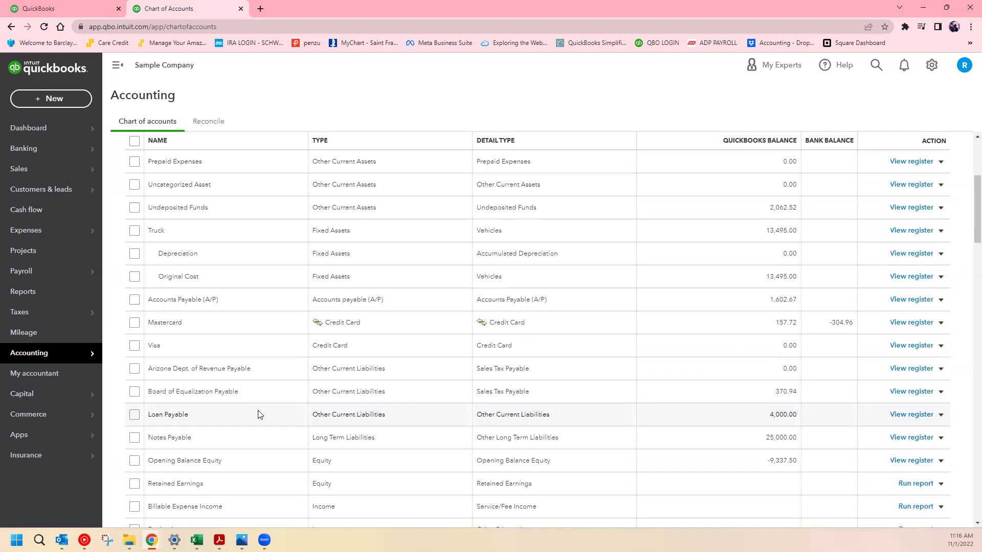
{"action": "scroll", "coordinate": [182, 388], "scroll_direction": "up", "scroll_amount": 2}
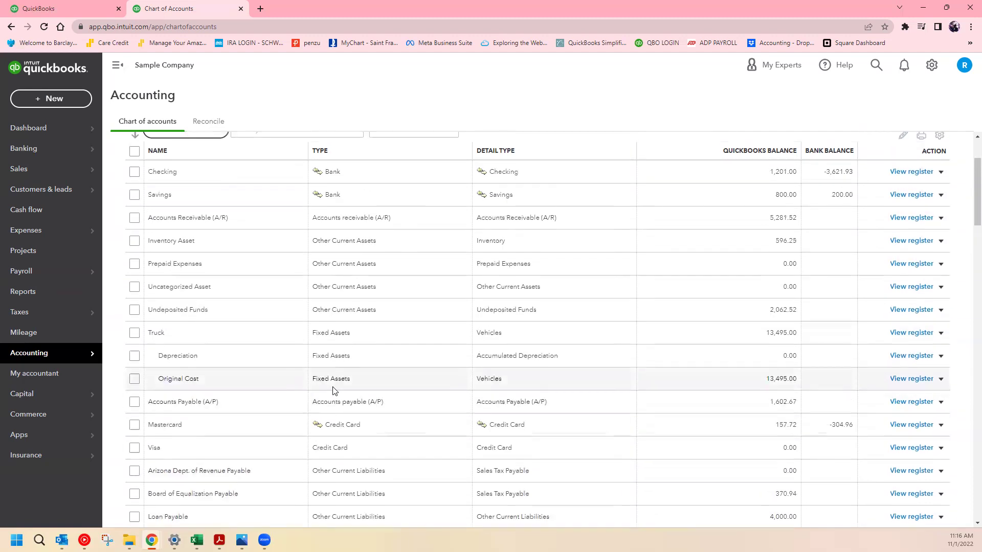
{"action": "scroll", "coordinate": [358, 378], "scroll_direction": "down", "scroll_amount": 5}
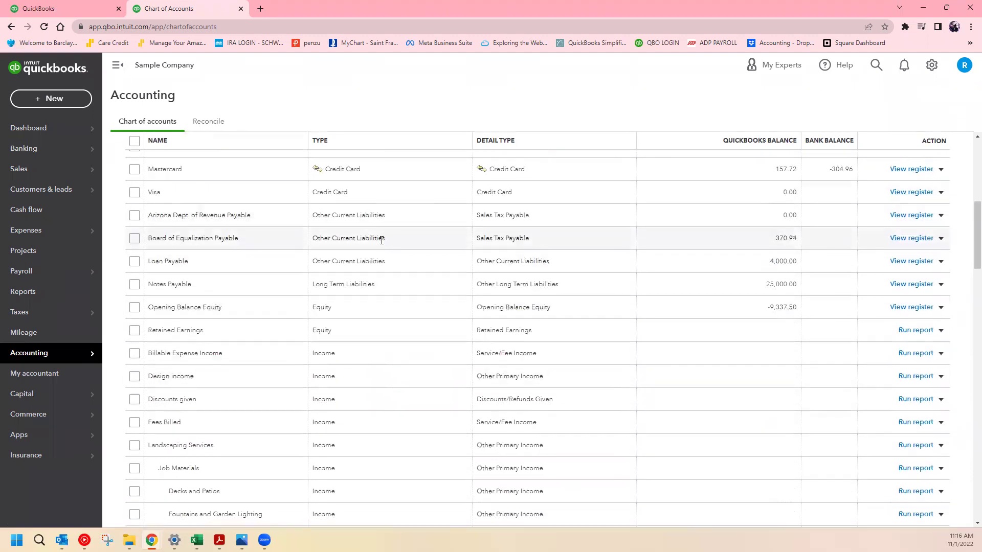
{"action": "scroll", "coordinate": [390, 240], "scroll_direction": "down", "scroll_amount": 2}
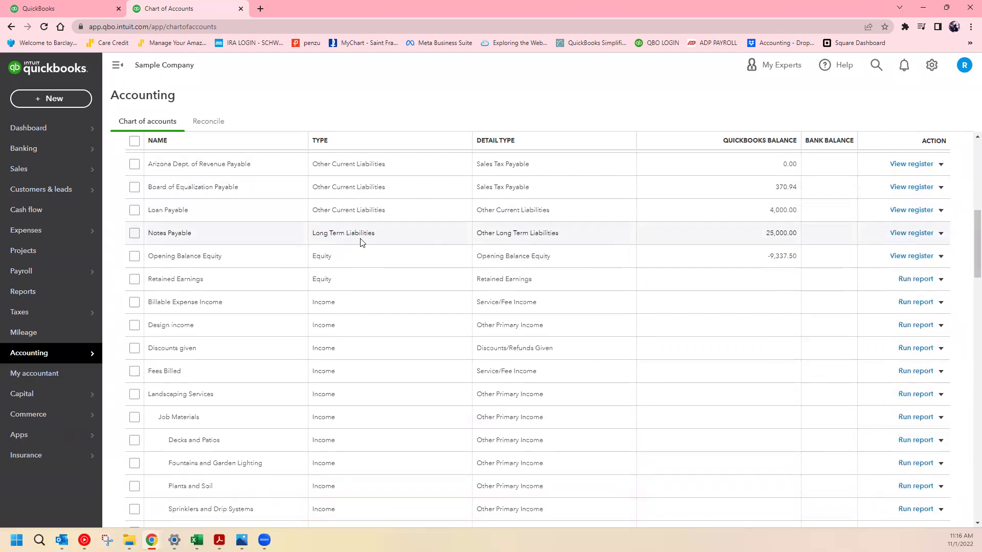
{"action": "scroll", "coordinate": [360, 242], "scroll_direction": "up", "scroll_amount": 2}
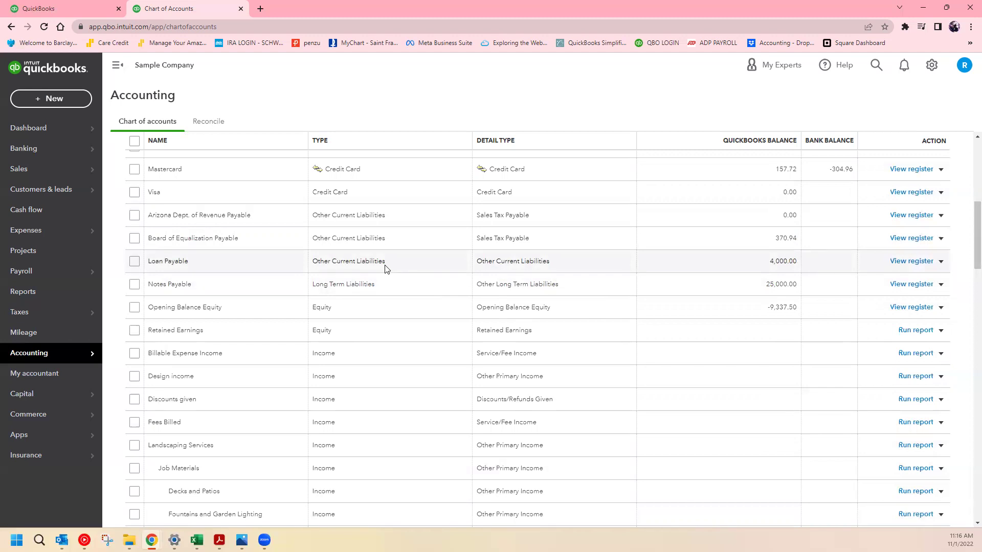
{"action": "scroll", "coordinate": [385, 268], "scroll_direction": "up", "scroll_amount": 1}
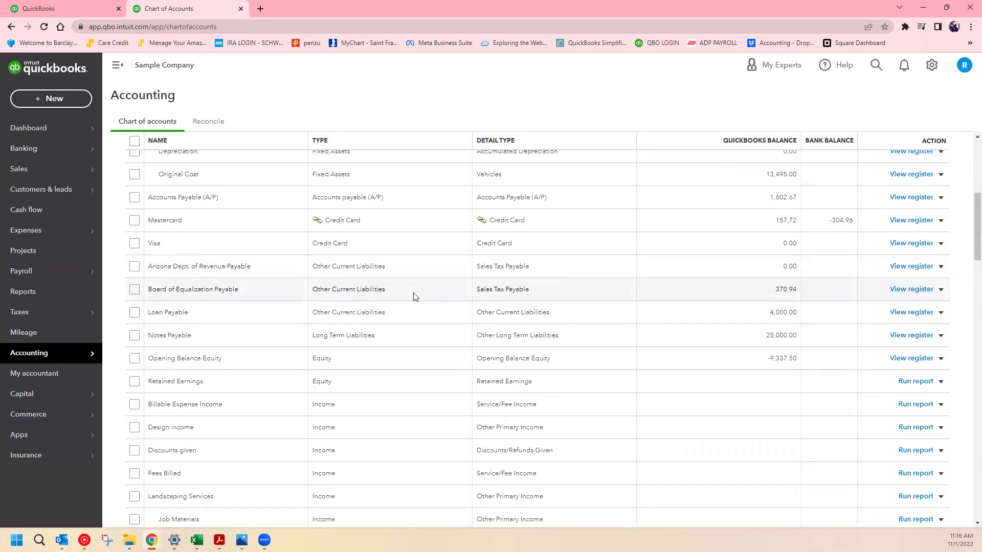
Step: Examine the income accounts and detail types, including the Job Materials and Labor sub-accounts under Landscaping Services
{"action": "scroll", "coordinate": [414, 297], "scroll_direction": "up", "scroll_amount": 5}
{"action": "scroll", "coordinate": [421, 309], "scroll_direction": "down", "scroll_amount": 8}
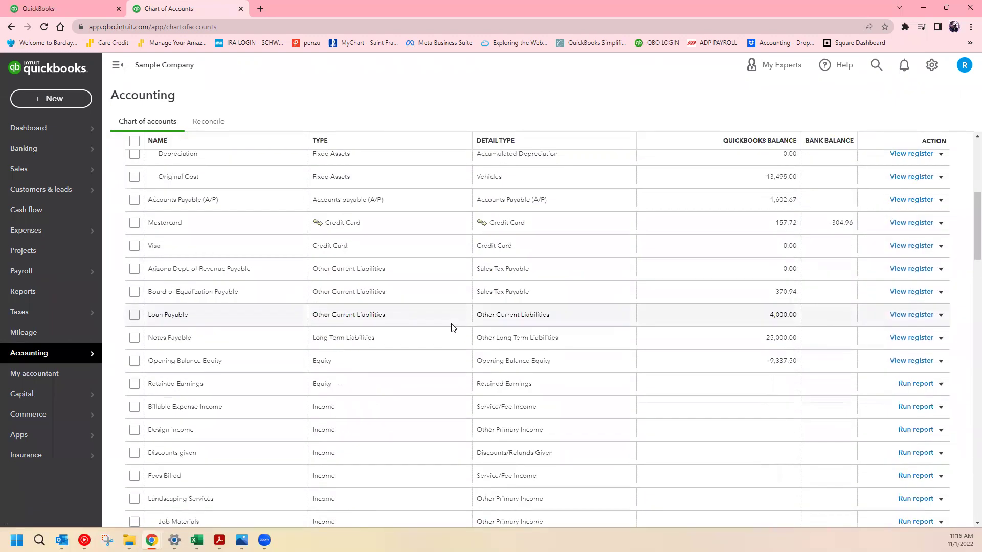
{"action": "scroll", "coordinate": [378, 439], "scroll_direction": "down", "scroll_amount": 3}
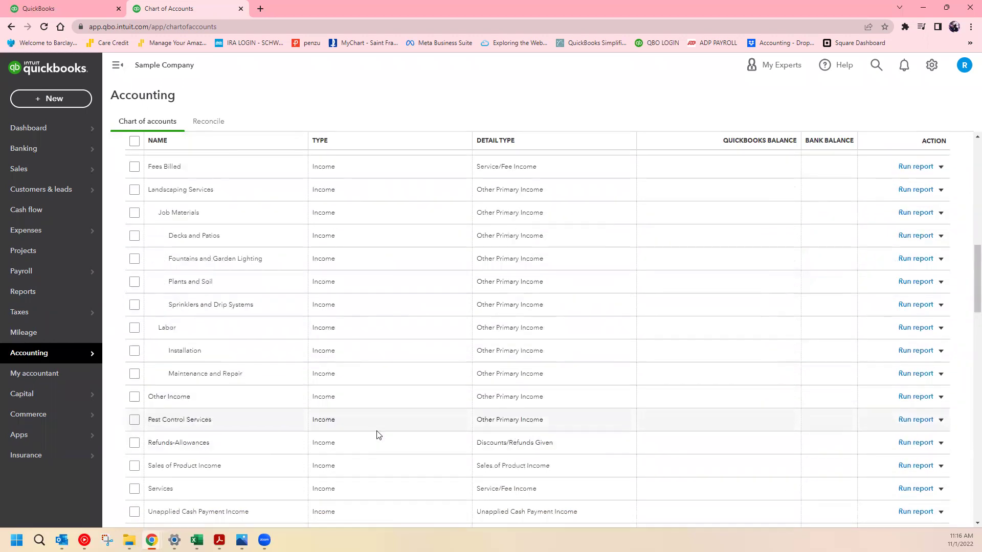
{"action": "scroll", "coordinate": [378, 436], "scroll_direction": "down", "scroll_amount": 3}
{"action": "scroll", "coordinate": [364, 365], "scroll_direction": "up", "scroll_amount": 2}
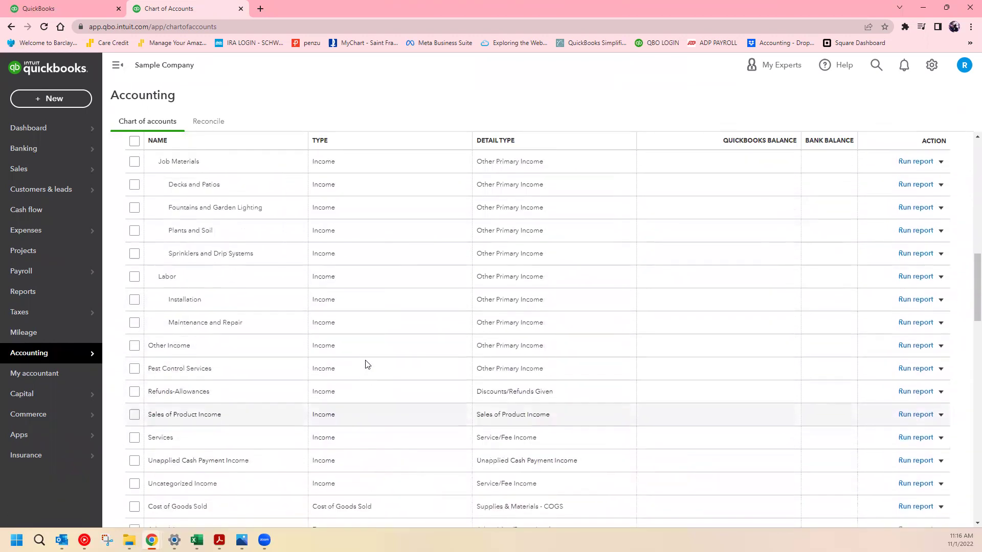
{"action": "scroll", "coordinate": [365, 364], "scroll_direction": "up", "scroll_amount": 3}
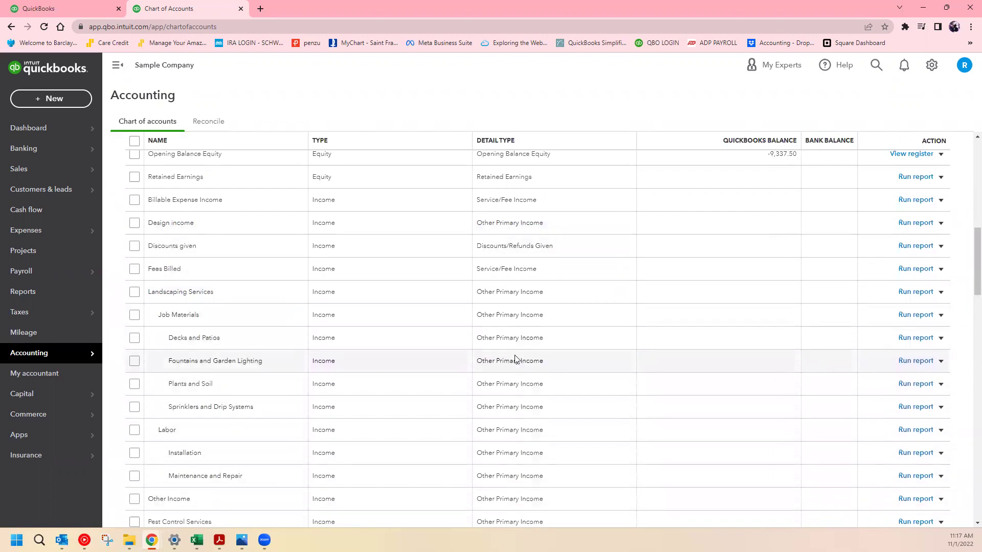
{"action": "scroll", "coordinate": [517, 360], "scroll_direction": "down", "scroll_amount": 3}
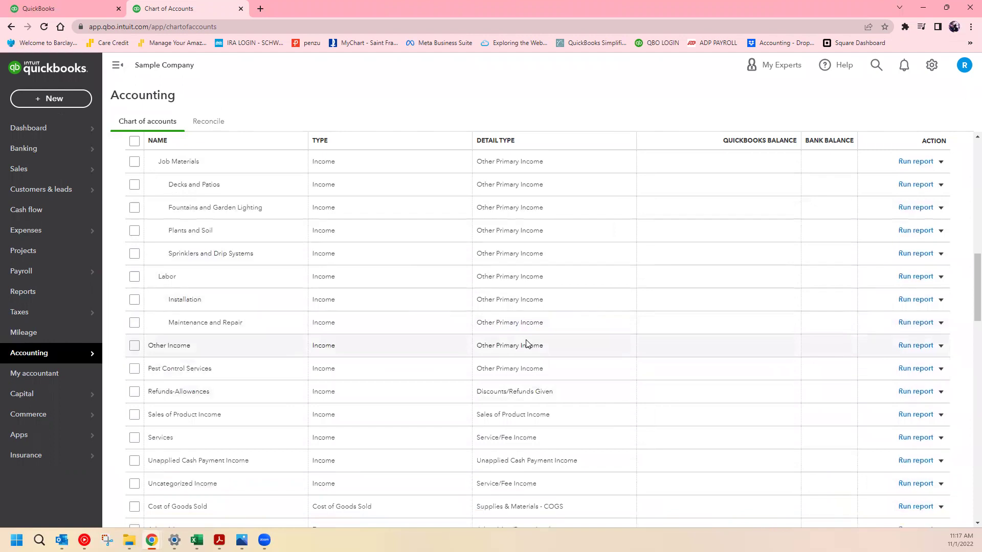
{"action": "scroll", "coordinate": [526, 343], "scroll_direction": "up", "scroll_amount": 2}
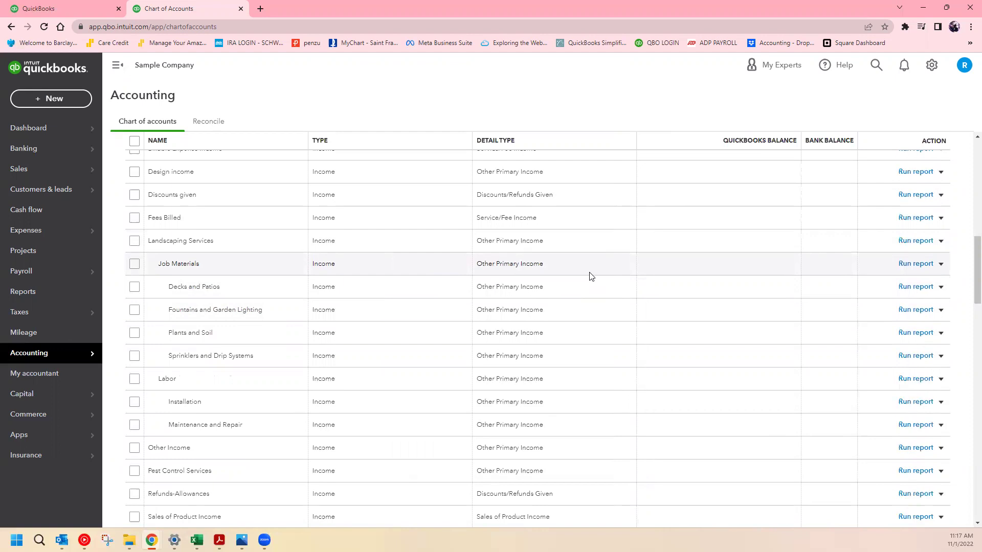
{"action": "scroll", "coordinate": [359, 307], "scroll_direction": "down", "scroll_amount": 1}
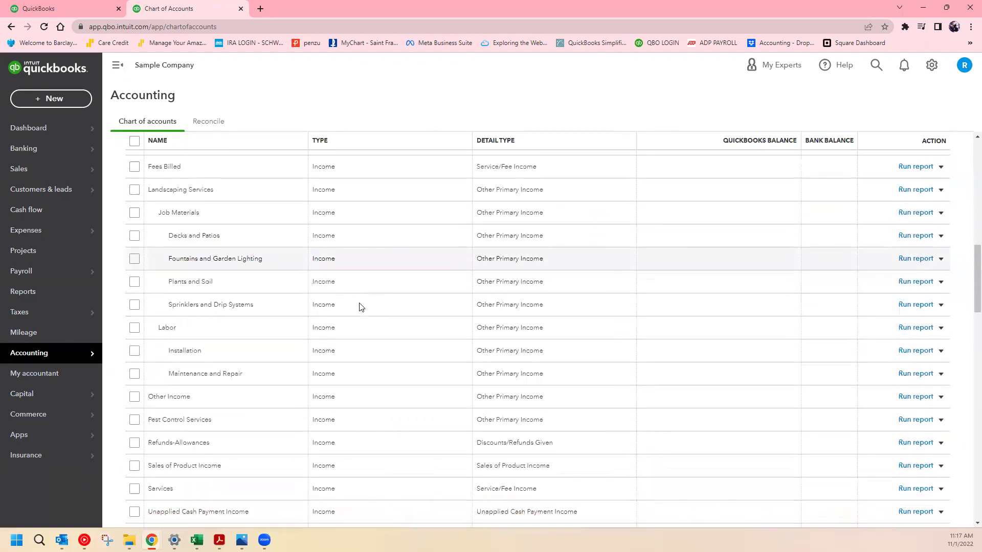
Step: Examine the available actions for the Advertising expense account, including the option to make it inactive
{"action": "scroll", "coordinate": [360, 306], "scroll_direction": "up", "scroll_amount": 12}
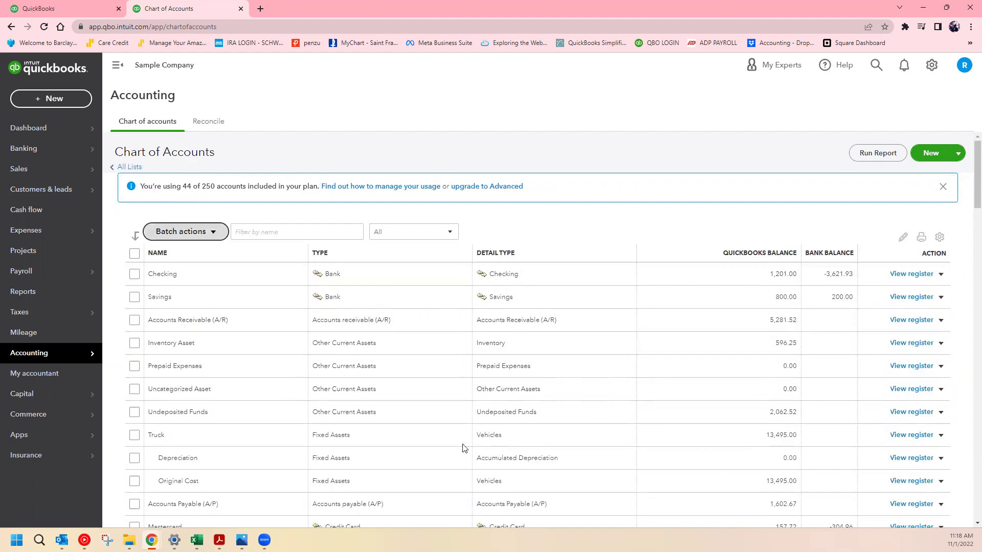
{"action": "scroll", "coordinate": [819, 412], "scroll_direction": "down", "scroll_amount": 4}
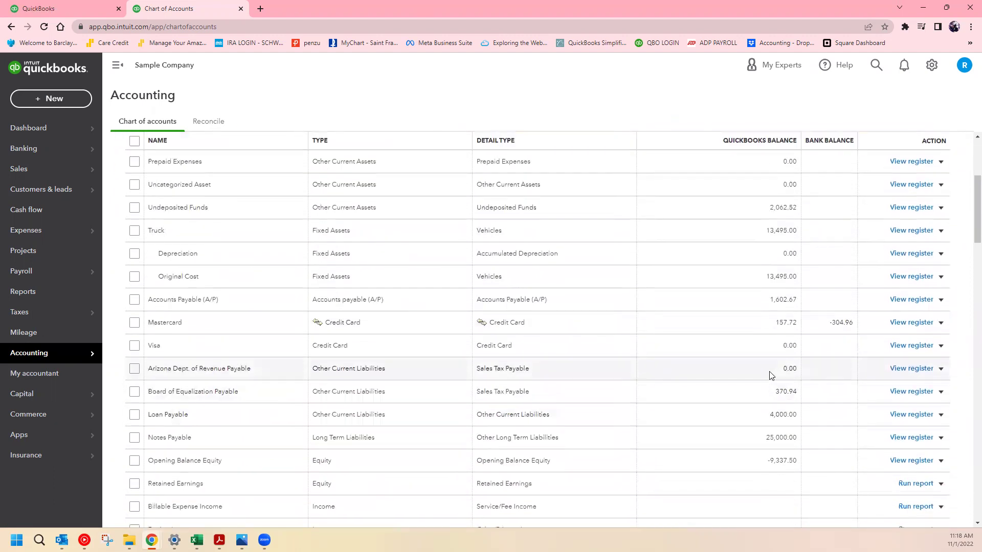
{"action": "scroll", "coordinate": [766, 369], "scroll_direction": "down", "scroll_amount": 2}
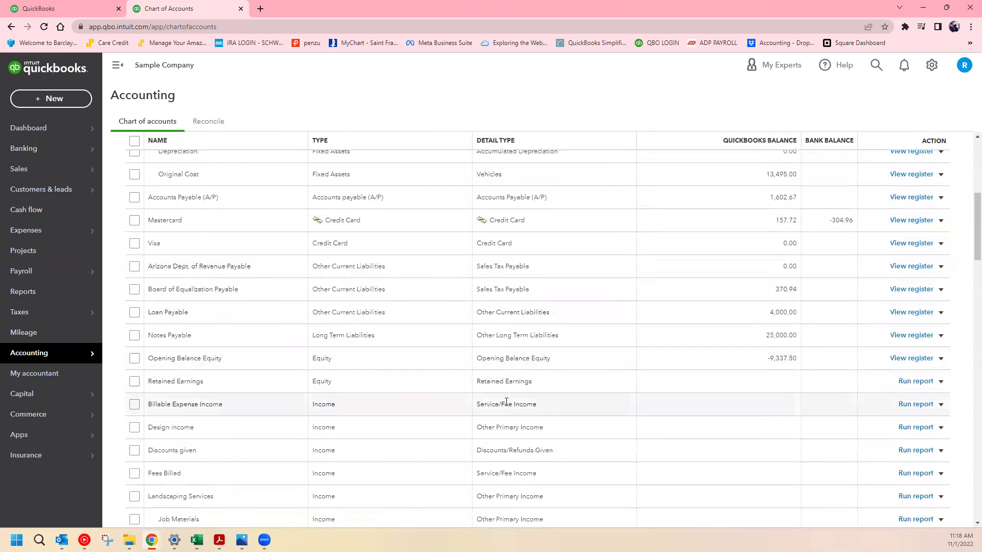
{"action": "scroll", "coordinate": [504, 401], "scroll_direction": "down", "scroll_amount": 3}
{"action": "scroll", "coordinate": [335, 339], "scroll_direction": "down", "scroll_amount": 7}
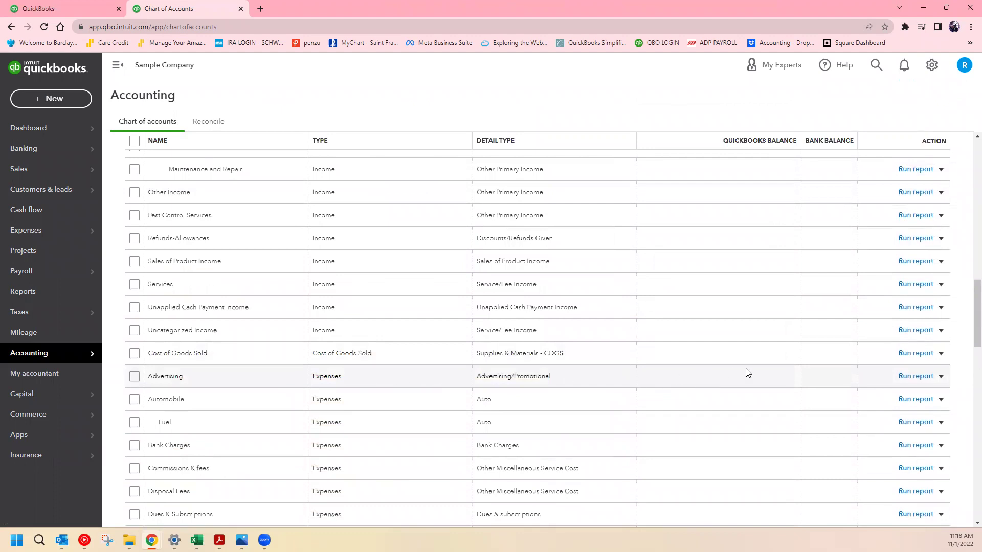
{"action": "left_click", "coordinate": [941, 377]}
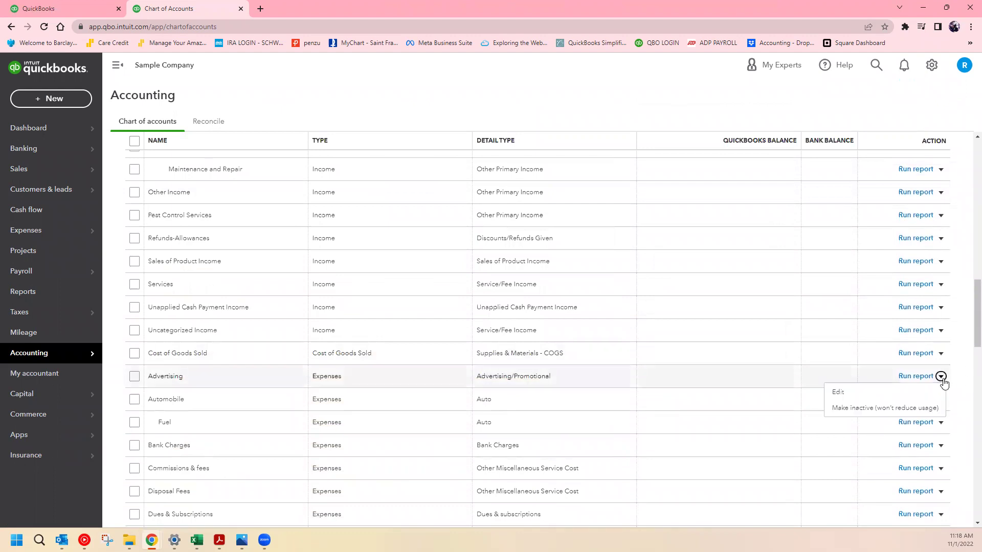
{"action": "left_click", "coordinate": [868, 408]}
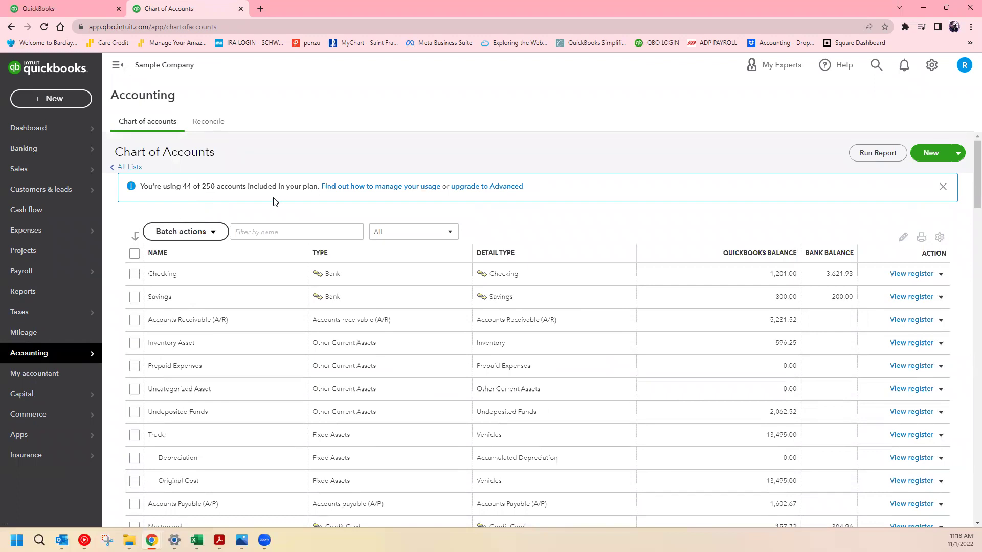
Step: Review the full account list in relation to the plan's account usage limit
{"action": "scroll", "coordinate": [460, 411], "scroll_direction": "down", "scroll_amount": 8}
{"action": "scroll", "coordinate": [464, 415], "scroll_direction": "down", "scroll_amount": 14}
{"action": "scroll", "coordinate": [470, 416], "scroll_direction": "down", "scroll_amount": 1}
{"action": "scroll", "coordinate": [476, 419], "scroll_direction": "up", "scroll_amount": 20}
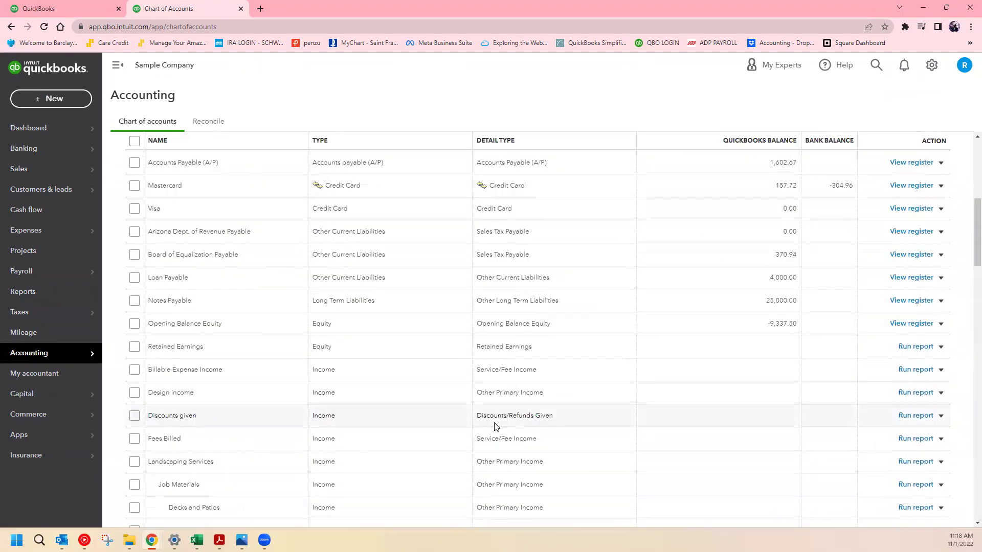
{"action": "scroll", "coordinate": [494, 426], "scroll_direction": "up", "scroll_amount": 7}
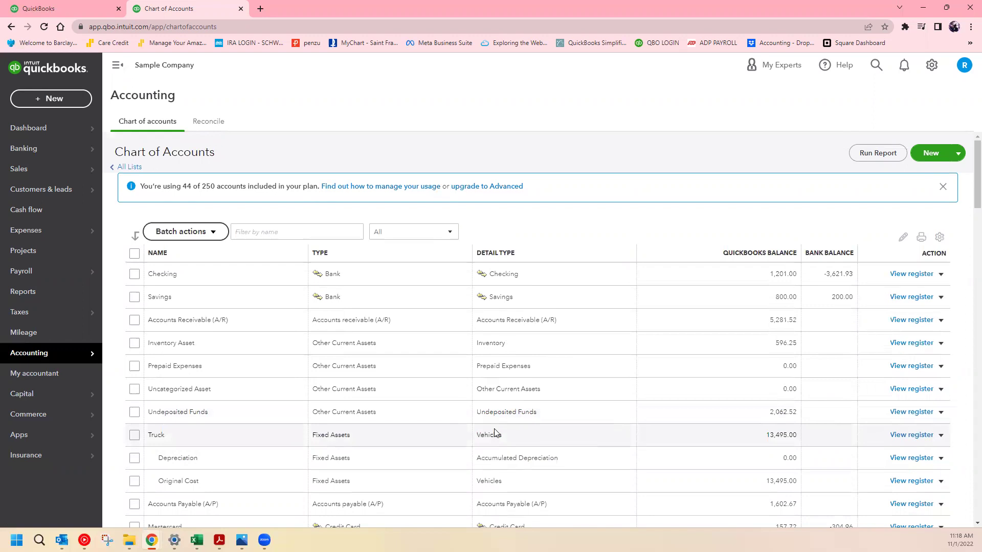
Step: Compare the balance sheet accounts with the income and expense accounts, down to the Other Income and Other Expense types
{"action": "scroll", "coordinate": [391, 340], "scroll_direction": "down", "scroll_amount": 2}
{"action": "scroll", "coordinate": [397, 348], "scroll_direction": "down", "scroll_amount": 9}
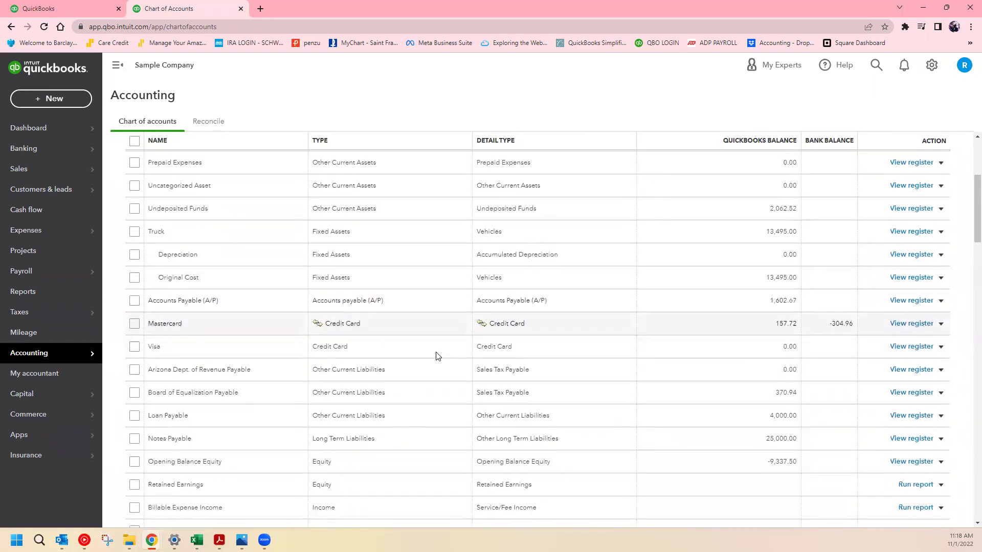
{"action": "scroll", "coordinate": [436, 356], "scroll_direction": "down", "scroll_amount": 10}
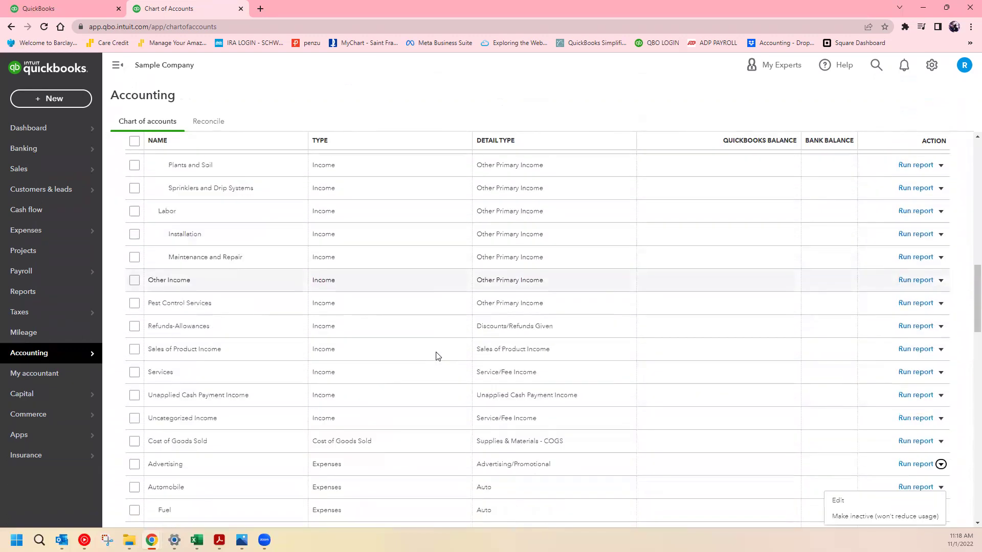
{"action": "scroll", "coordinate": [433, 360], "scroll_direction": "up", "scroll_amount": 6}
{"action": "scroll", "coordinate": [432, 361], "scroll_direction": "up", "scroll_amount": 15}
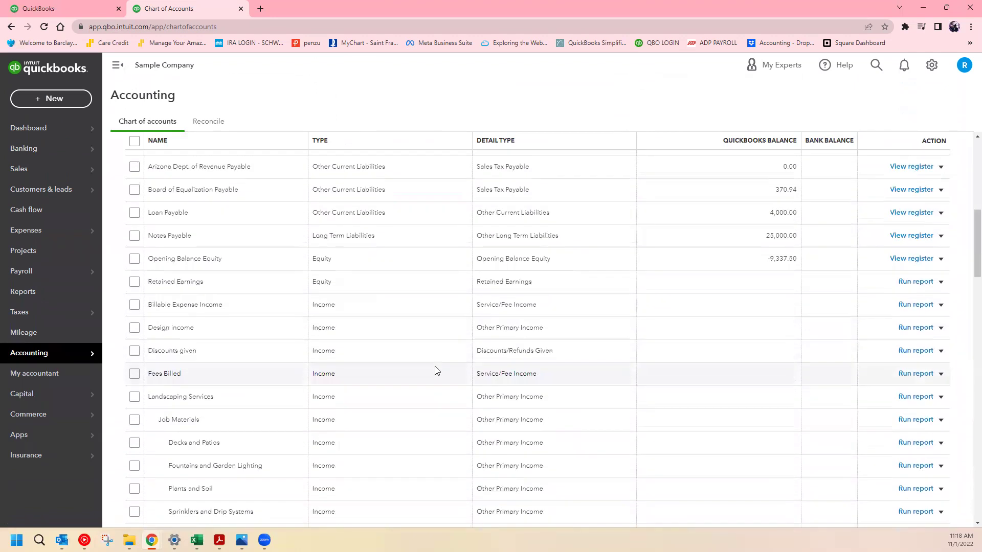
{"action": "scroll", "coordinate": [435, 368], "scroll_direction": "down", "scroll_amount": 5}
{"action": "scroll", "coordinate": [434, 384], "scroll_direction": "down", "scroll_amount": 3}
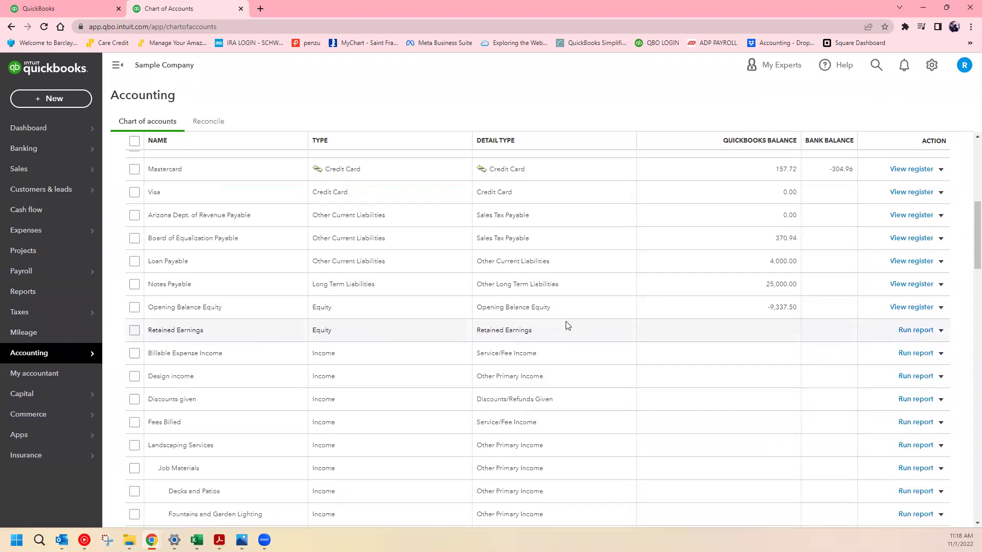
{"action": "scroll", "coordinate": [456, 360], "scroll_direction": "down", "scroll_amount": 20}
{"action": "scroll", "coordinate": [457, 364], "scroll_direction": "down", "scroll_amount": 8}
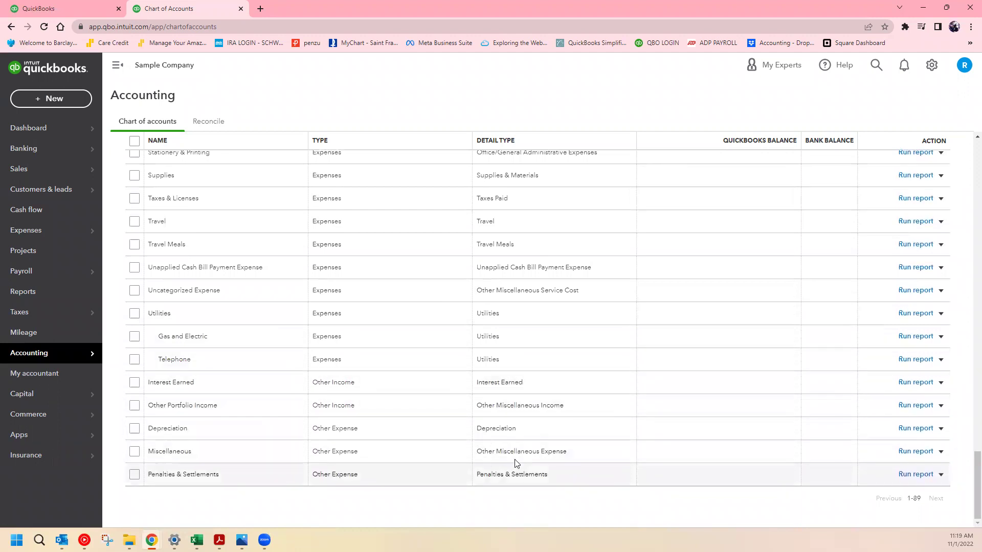
Step: Open the Profit and Loss report and review its income, cost of goods sold and expense sections
{"action": "left_click", "coordinate": [86, 292]}
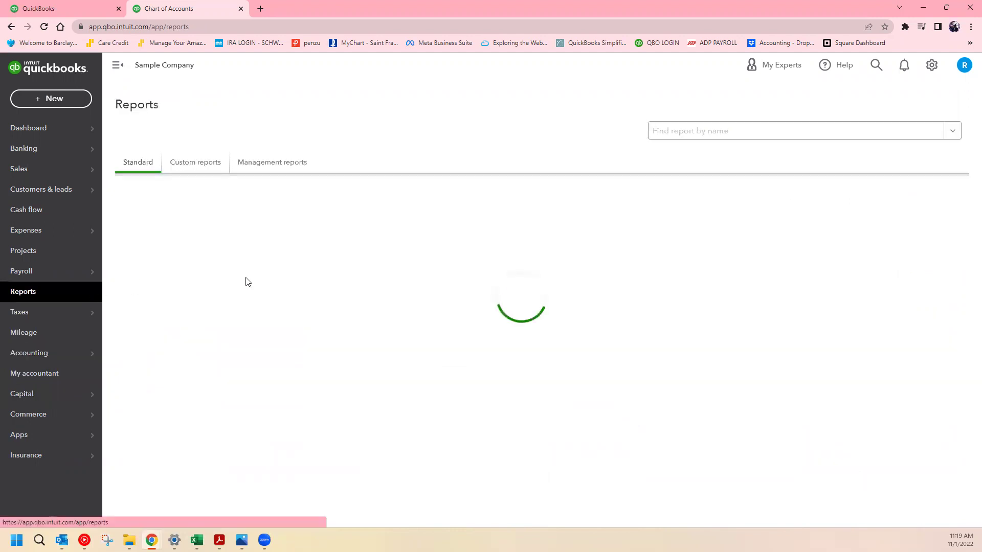
{"action": "left_click", "coordinate": [177, 285]}
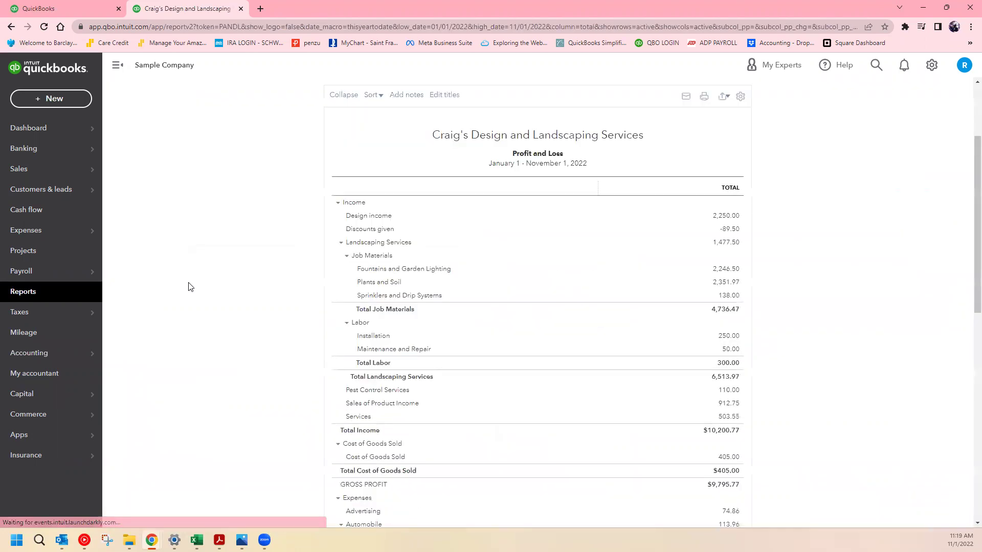
{"action": "scroll", "coordinate": [460, 343], "scroll_direction": "down", "scroll_amount": 15}
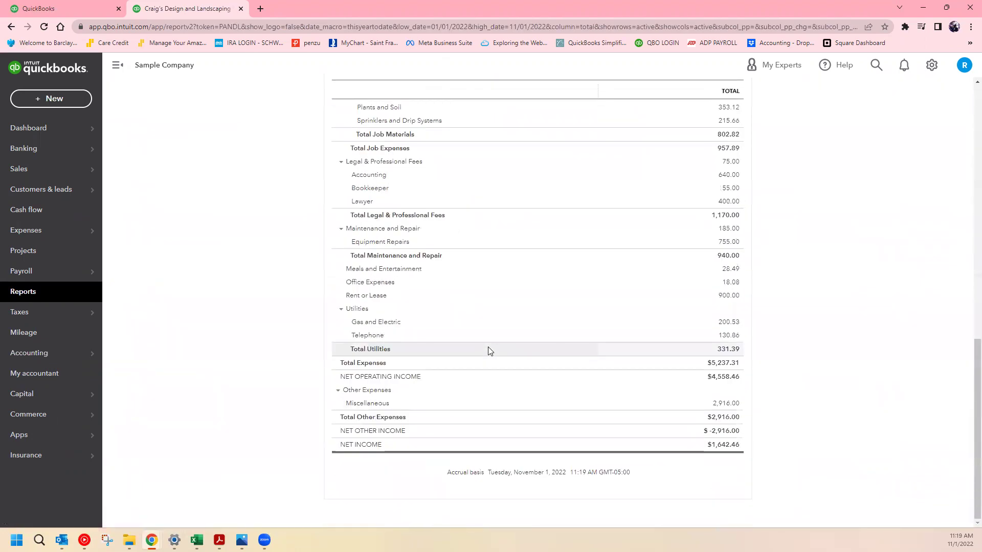
{"action": "scroll", "coordinate": [364, 381], "scroll_direction": "up", "scroll_amount": 5}
{"action": "scroll", "coordinate": [364, 381], "scroll_direction": "up", "scroll_amount": 8}
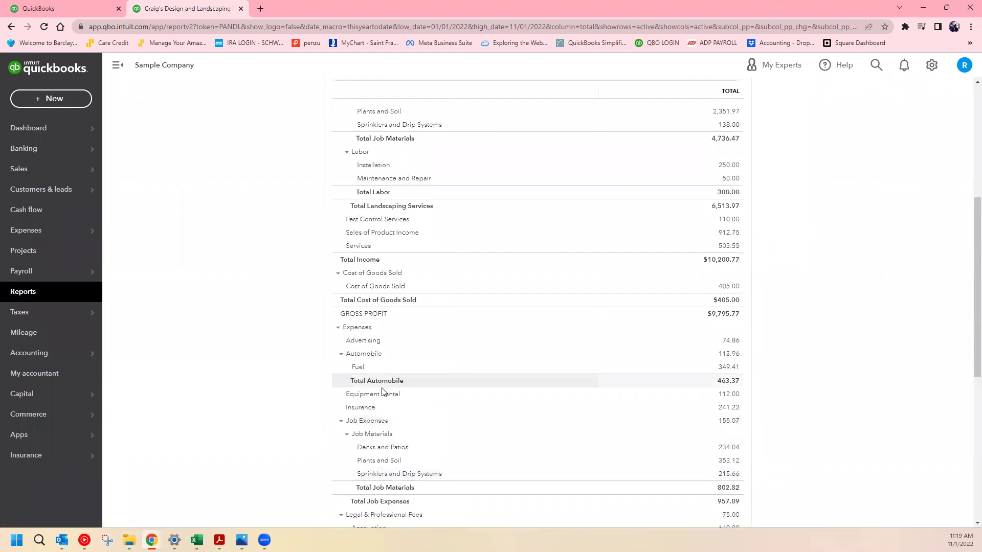
{"action": "scroll", "coordinate": [440, 365], "scroll_direction": "down", "scroll_amount": 14}
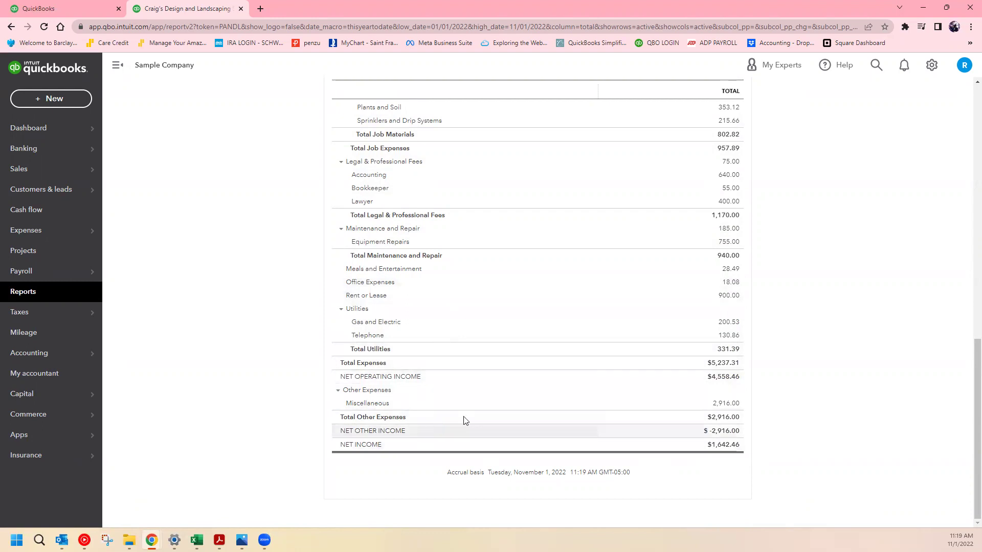
Step: Examine the report's expense sub-accounts, Other Expenses section and net income line
{"action": "scroll", "coordinate": [479, 186], "scroll_direction": "up", "scroll_amount": 3}
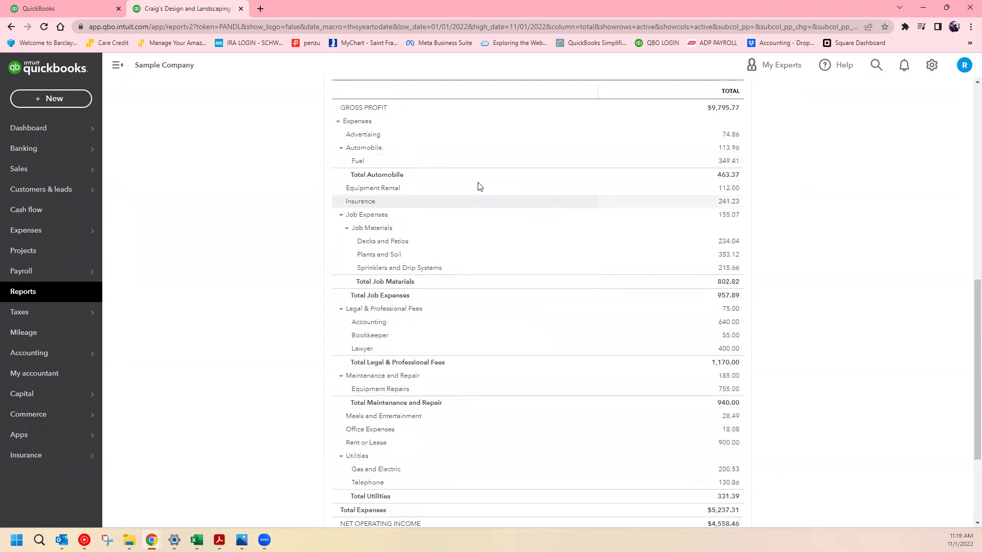
{"action": "scroll", "coordinate": [479, 186], "scroll_direction": "up", "scroll_amount": 3}
{"action": "scroll", "coordinate": [519, 283], "scroll_direction": "down", "scroll_amount": 5}
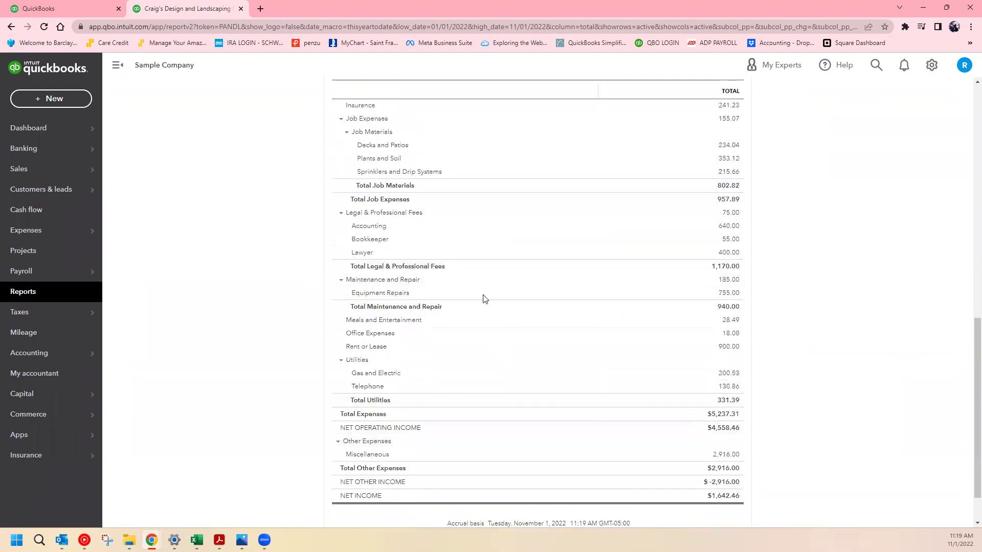
{"action": "scroll", "coordinate": [553, 404], "scroll_direction": "down", "scroll_amount": 1}
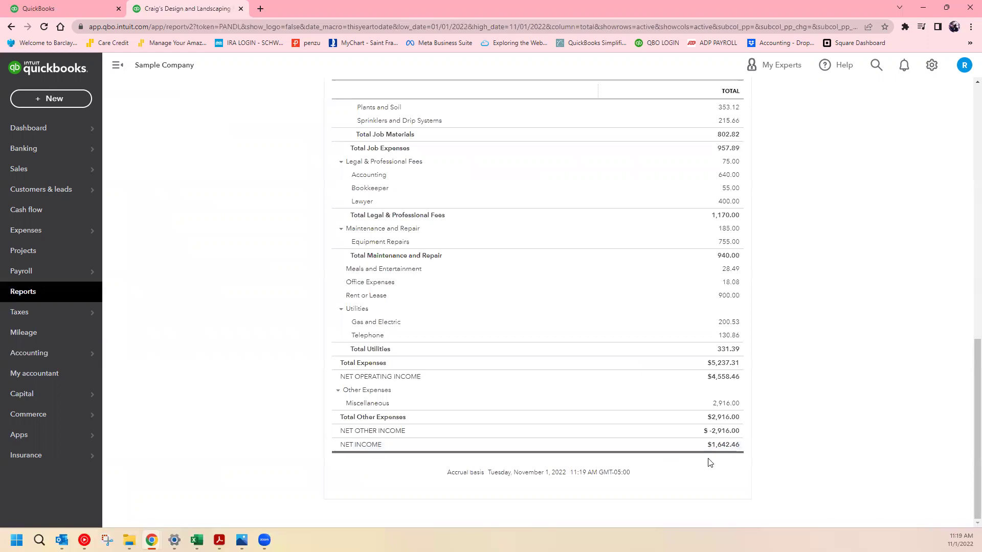
{"action": "scroll", "coordinate": [107, 170], "scroll_direction": "up", "scroll_amount": 2}
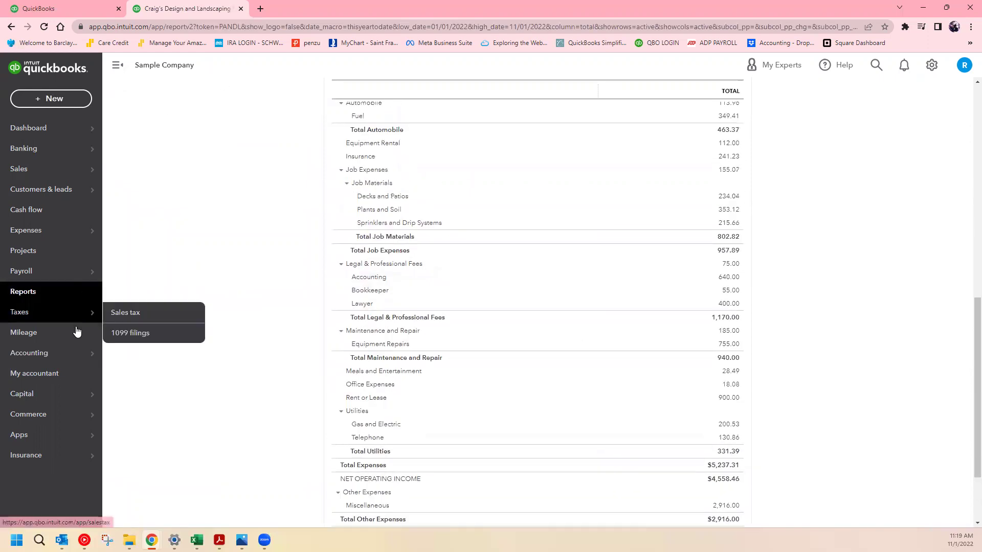
Step: Return to the Chart of Accounts and search the company for "profit and loss"
{"action": "mouse_move", "coordinate": [92, 352]}
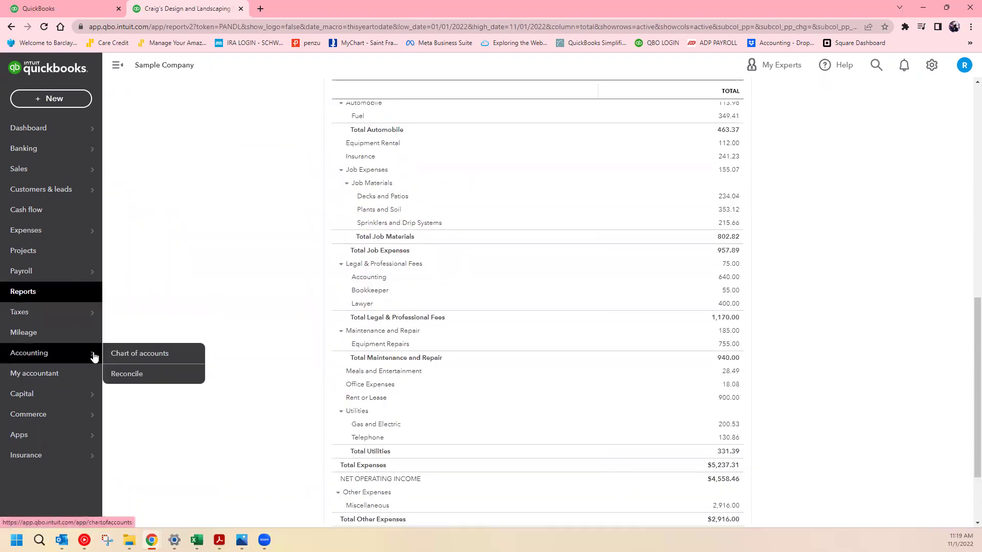
{"action": "left_click", "coordinate": [136, 353]}
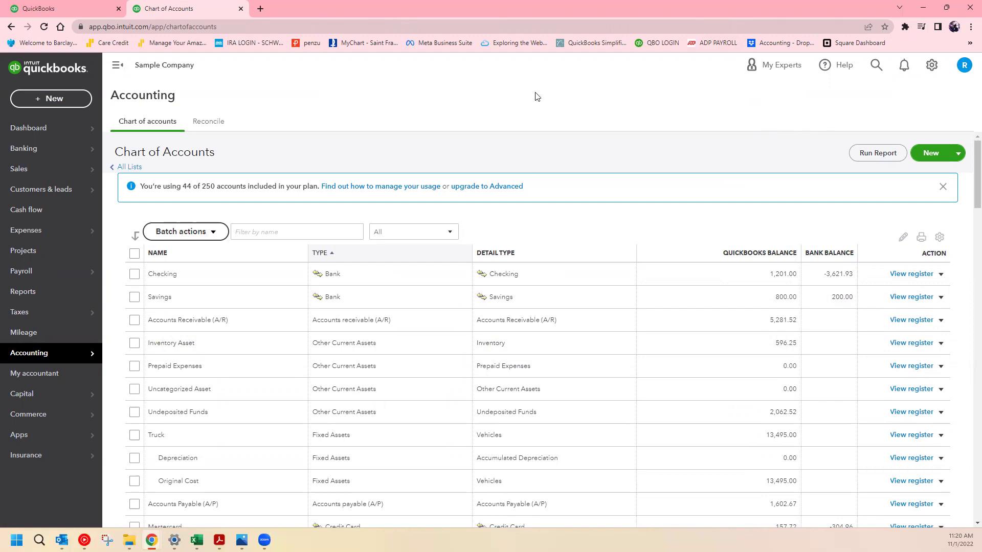
{"action": "left_click", "coordinate": [876, 71]}
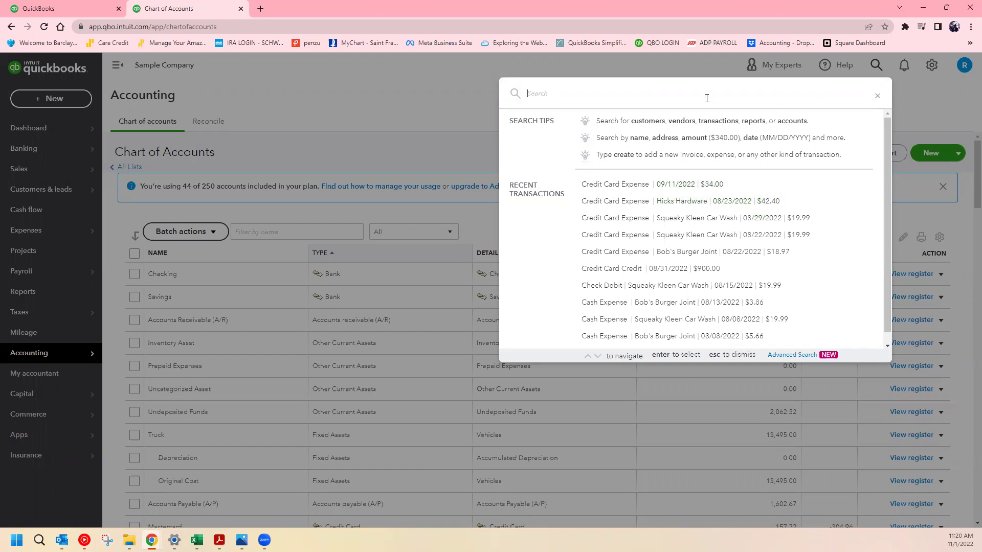
{"action": "type", "text": "profit and loss"}
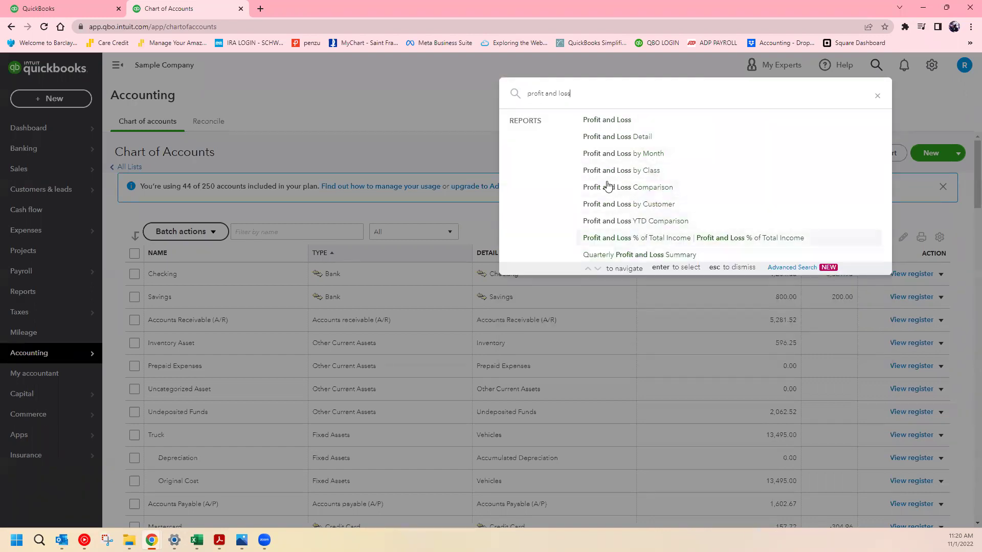
Step: Search for "chart of accounts" instead and open the Chart of Accounts from the search results
{"action": "left_click_drag", "start_coordinate": [596, 94], "coordinate": [386, 83]}
{"action": "type", "text": "chart of accounts"}
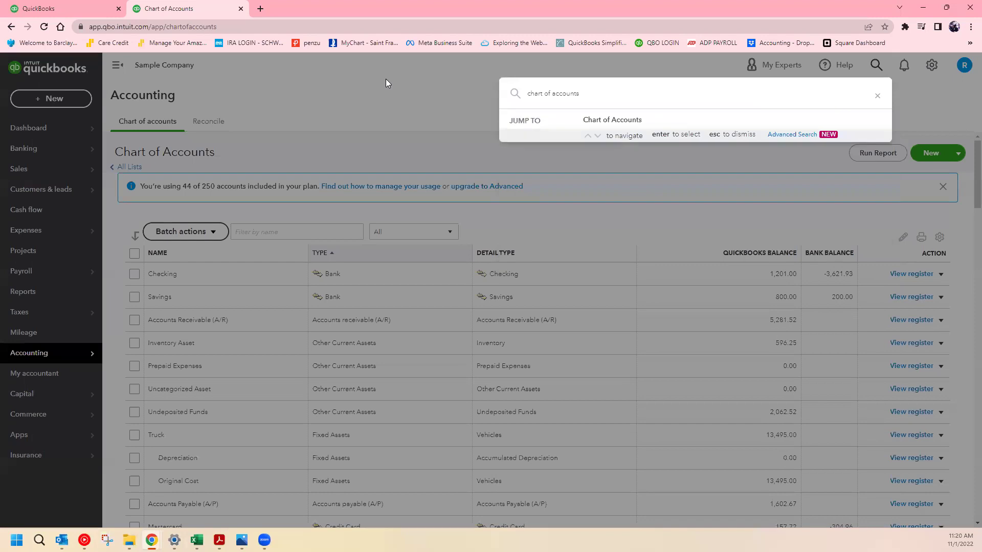
{"action": "left_click", "coordinate": [621, 123]}
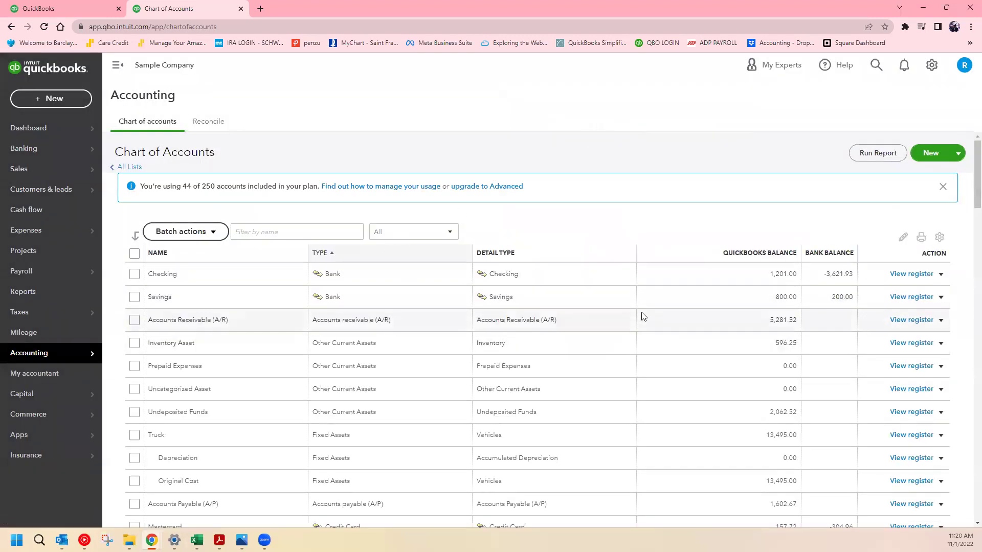
Step: Review the type-sorted accounts from Accounts Receivable through to the Other Income and Other Expense accounts
{"action": "scroll", "coordinate": [598, 311], "scroll_direction": "down", "scroll_amount": 3}
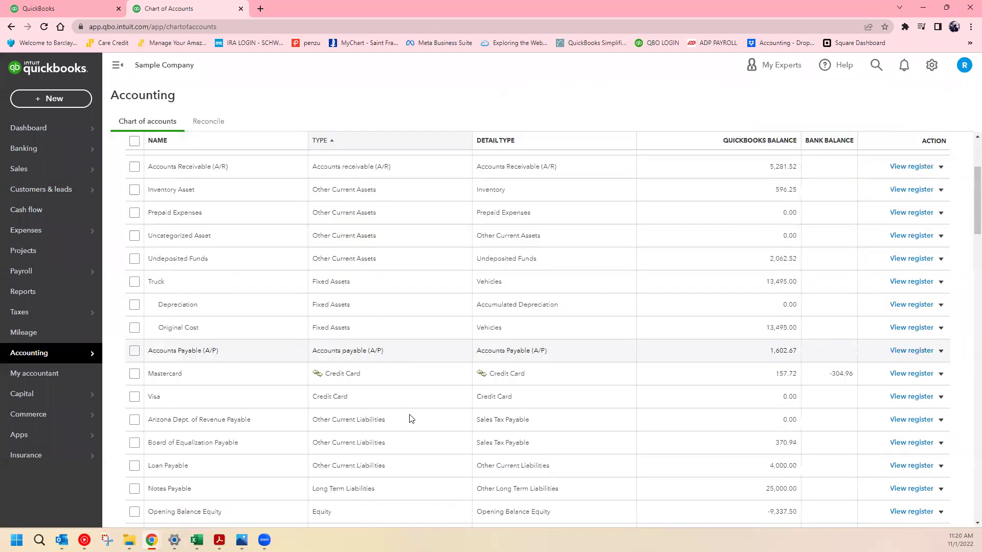
{"action": "scroll", "coordinate": [410, 418], "scroll_direction": "down", "scroll_amount": 20}
{"action": "scroll", "coordinate": [385, 403], "scroll_direction": "down", "scroll_amount": 10}
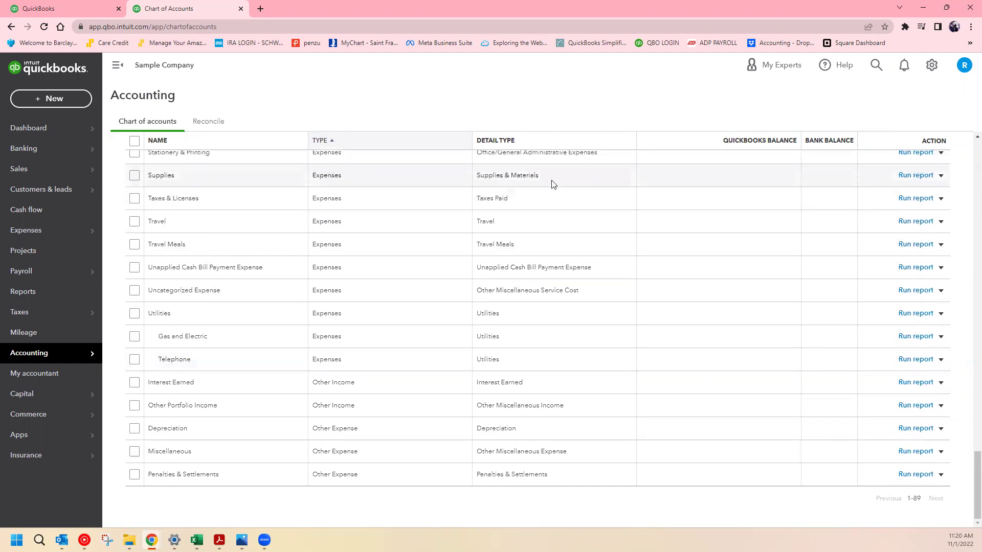
{"action": "scroll", "coordinate": [548, 183], "scroll_direction": "up", "scroll_amount": 20}
{"action": "scroll", "coordinate": [508, 238], "scroll_direction": "up", "scroll_amount": 10}
Step: Check the QuickBooks balances and register links of the balance sheet accounts, from Opening Balance Equity back to Checking
{"action": "scroll", "coordinate": [673, 324], "scroll_direction": "down", "scroll_amount": 13}
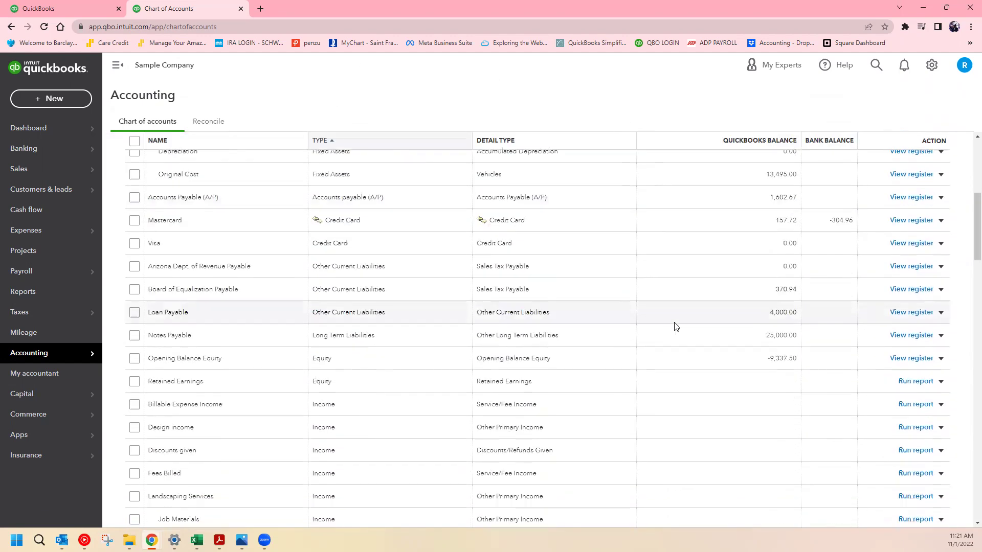
{"action": "scroll", "coordinate": [673, 324], "scroll_direction": "up", "scroll_amount": 7}
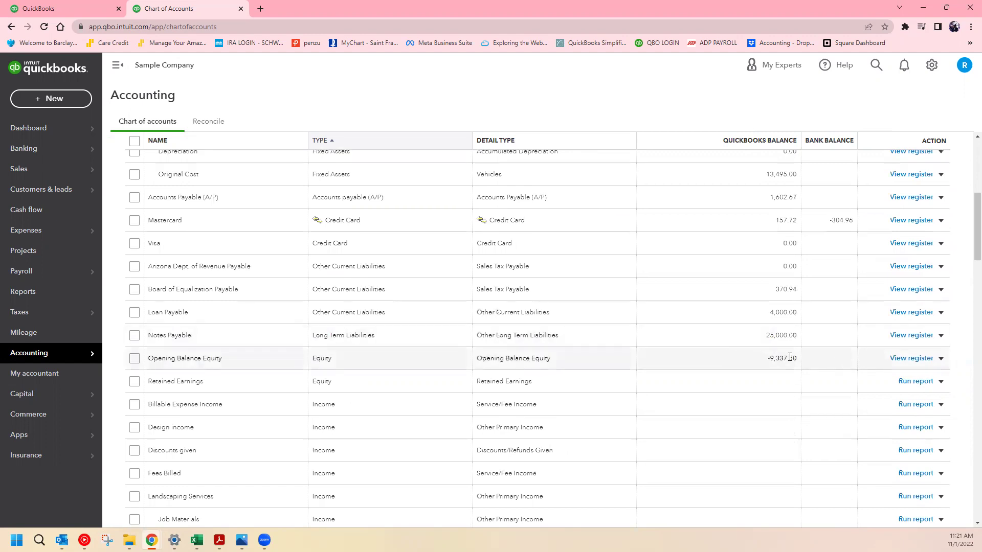
{"action": "scroll", "coordinate": [568, 351], "scroll_direction": "up", "scroll_amount": 6}
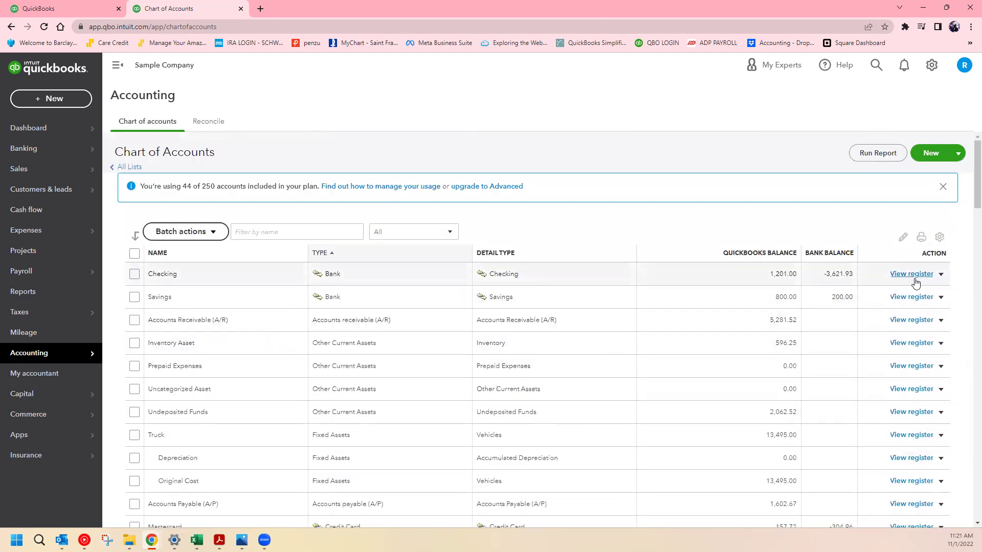
Step: Check the Undeposited Funds balance and open that account's register
{"action": "scroll", "coordinate": [916, 302], "scroll_direction": "down", "scroll_amount": 2}
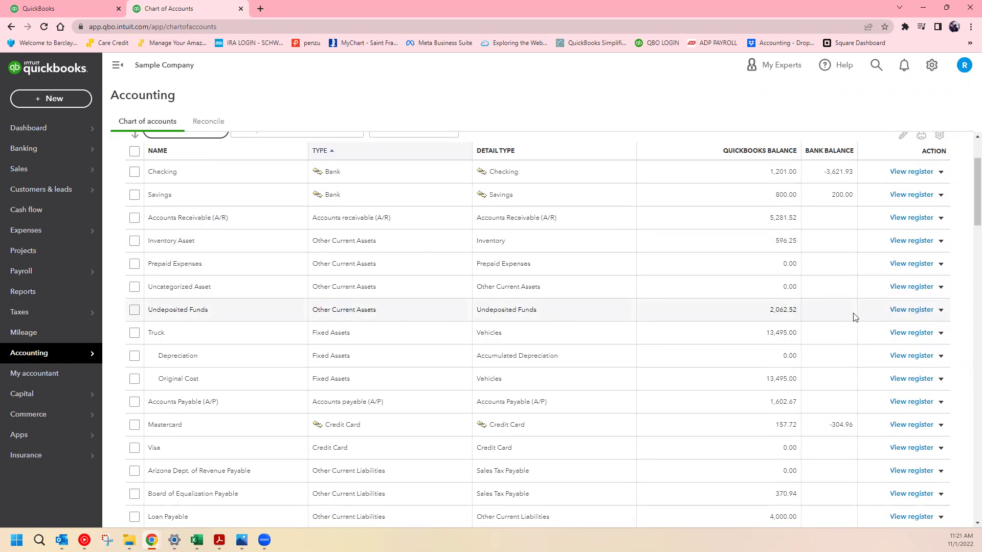
{"action": "left_click_drag", "start_coordinate": [762, 310], "coordinate": [798, 312]}
{"action": "left_click", "coordinate": [907, 313]}
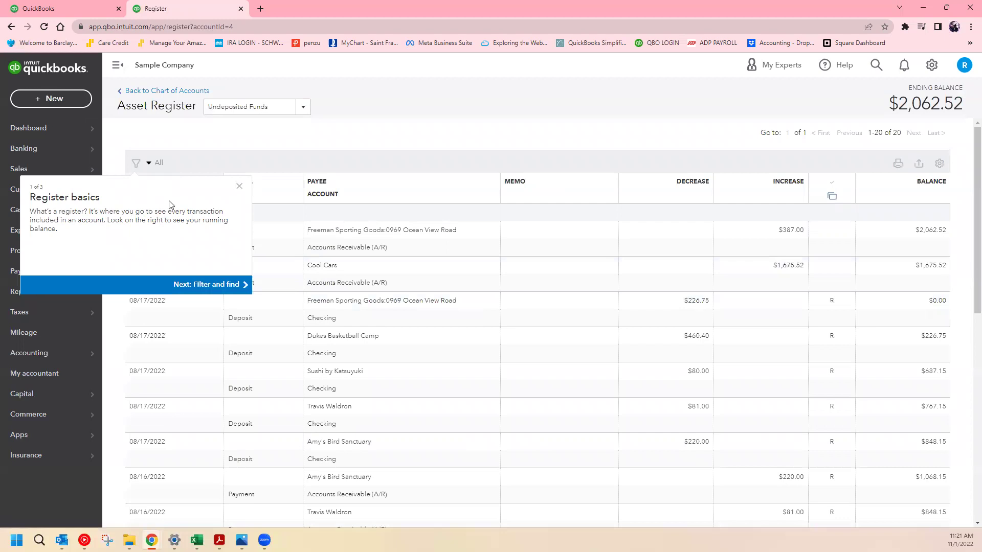
Step: Go through the register introduction tour to its end and return to the Chart of Accounts
{"action": "left_click", "coordinate": [236, 282]}
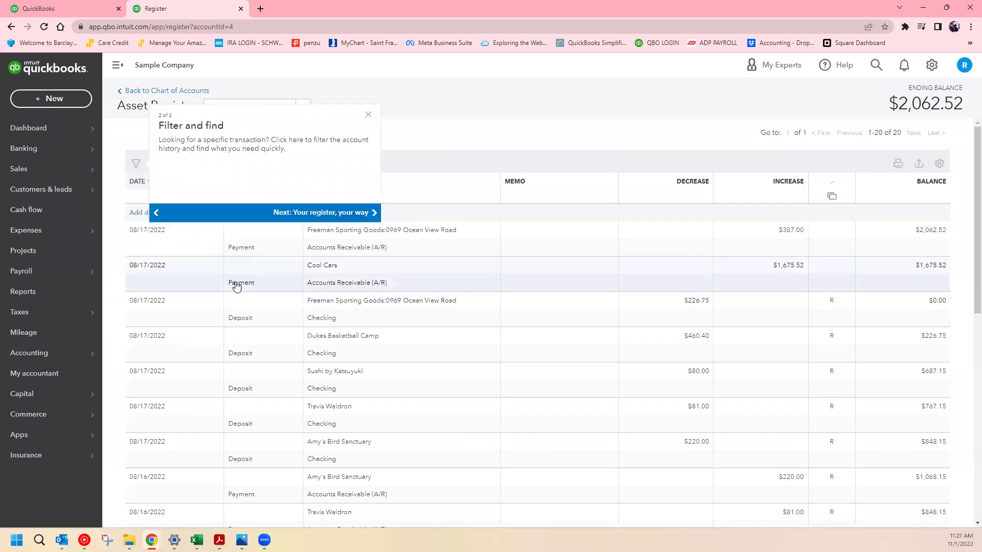
{"action": "left_click", "coordinate": [333, 215]}
{"action": "left_click", "coordinate": [880, 210]}
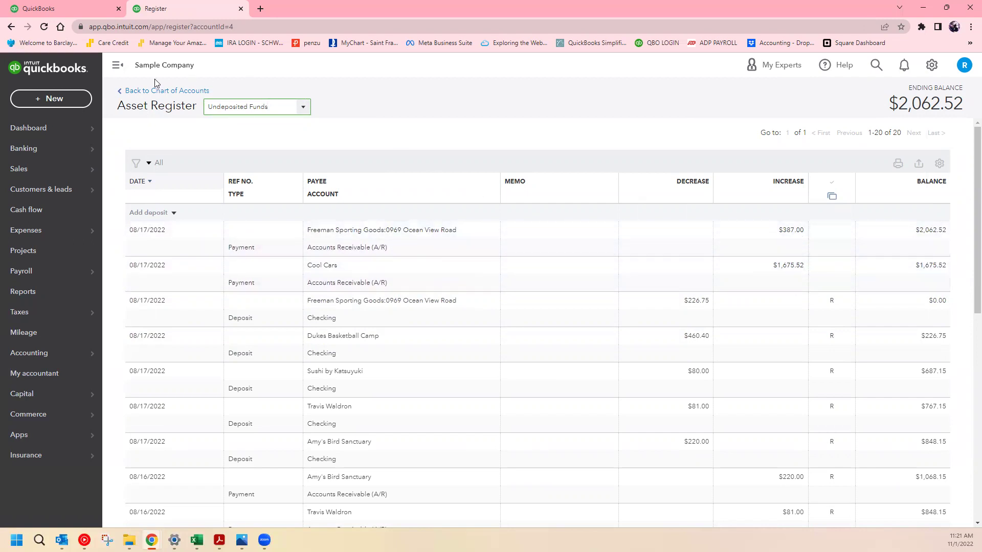
{"action": "left_click", "coordinate": [149, 90]}
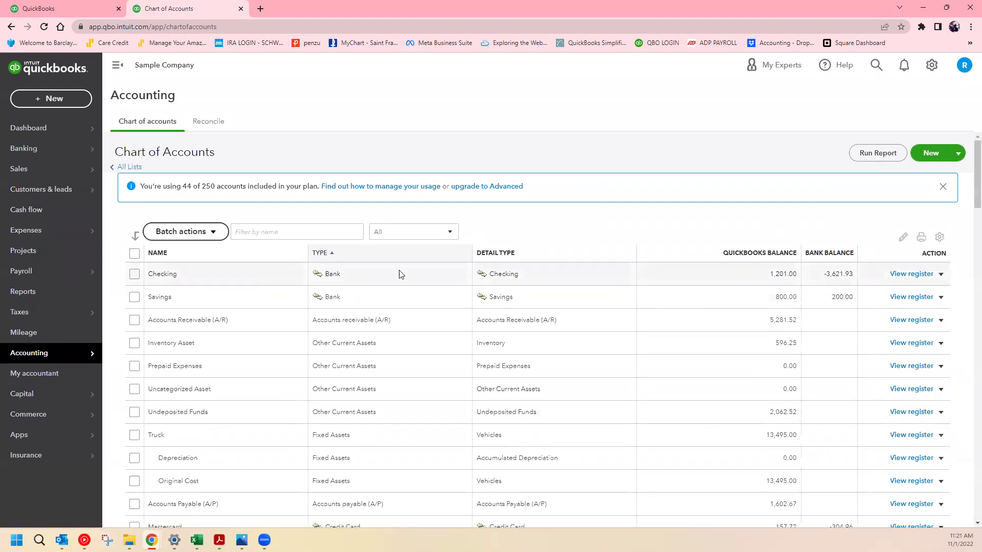
Step: Open the Checking account's register, review its payments and deposits, and return to the Chart of Accounts
{"action": "left_click", "coordinate": [915, 274]}
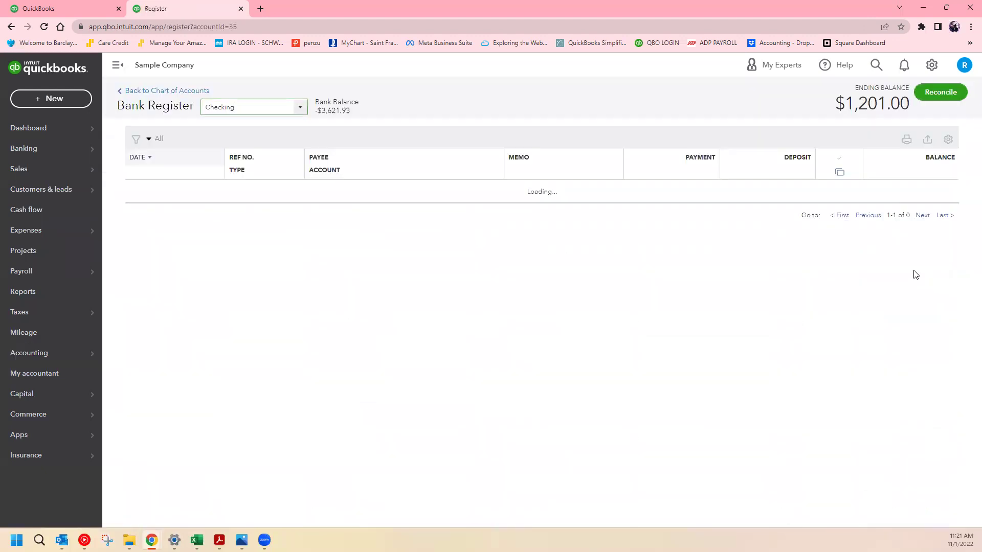
{"action": "scroll", "coordinate": [599, 238], "scroll_direction": "down", "scroll_amount": 3}
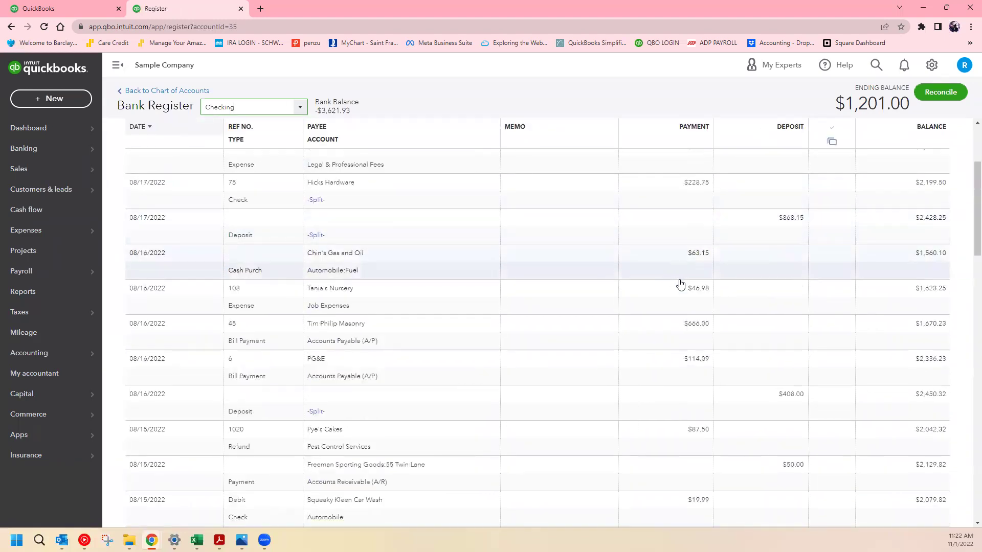
{"action": "scroll", "coordinate": [942, 311], "scroll_direction": "up", "scroll_amount": 3}
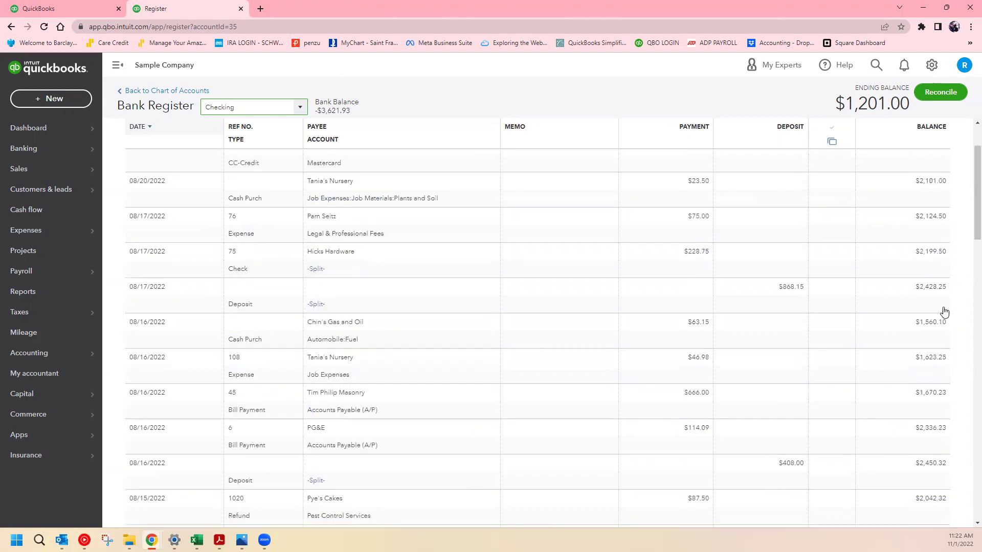
{"action": "left_click", "coordinate": [168, 91]}
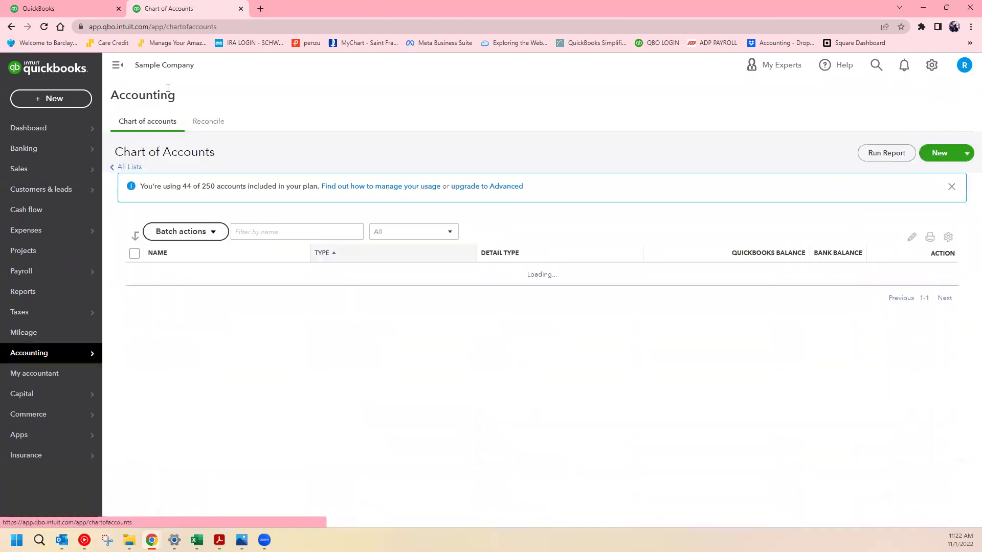
Step: Review which accounts carry QuickBooks and bank balances, from the asset accounts down through the income accounts and back up
{"action": "scroll", "coordinate": [817, 399], "scroll_direction": "down", "scroll_amount": 3}
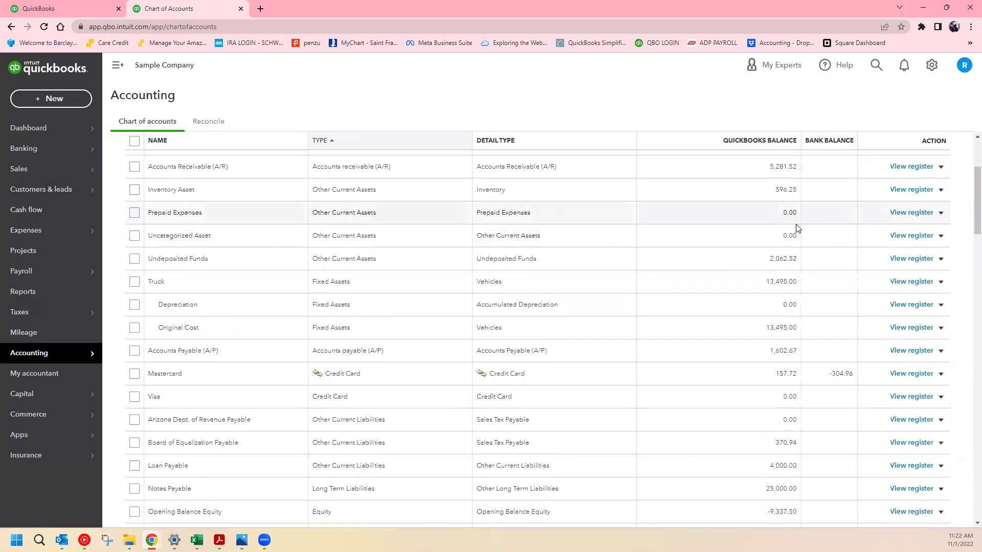
{"action": "scroll", "coordinate": [792, 245], "scroll_direction": "down", "scroll_amount": 1}
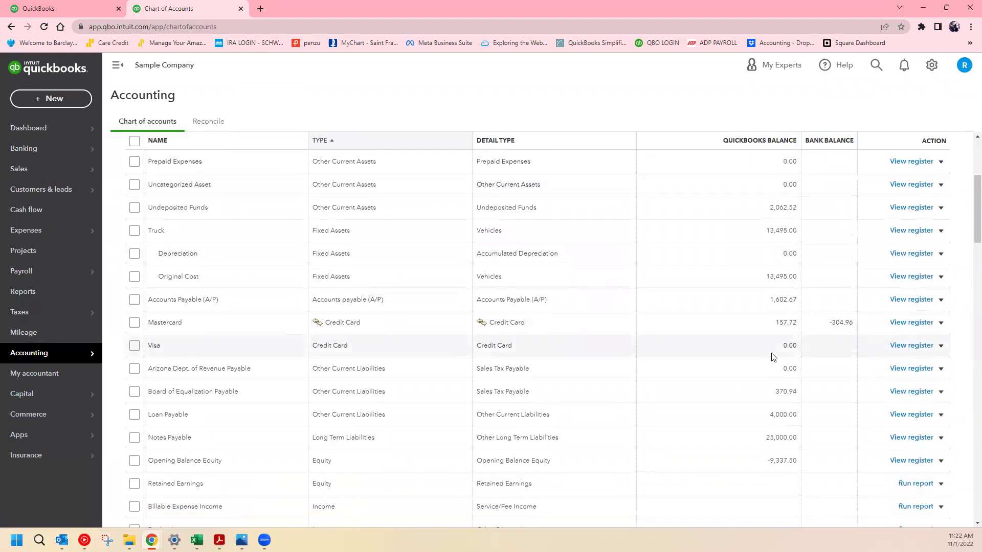
{"action": "scroll", "coordinate": [773, 356], "scroll_direction": "down", "scroll_amount": 9}
{"action": "scroll", "coordinate": [771, 356], "scroll_direction": "up", "scroll_amount": 6}
{"action": "scroll", "coordinate": [772, 356], "scroll_direction": "up", "scroll_amount": 2}
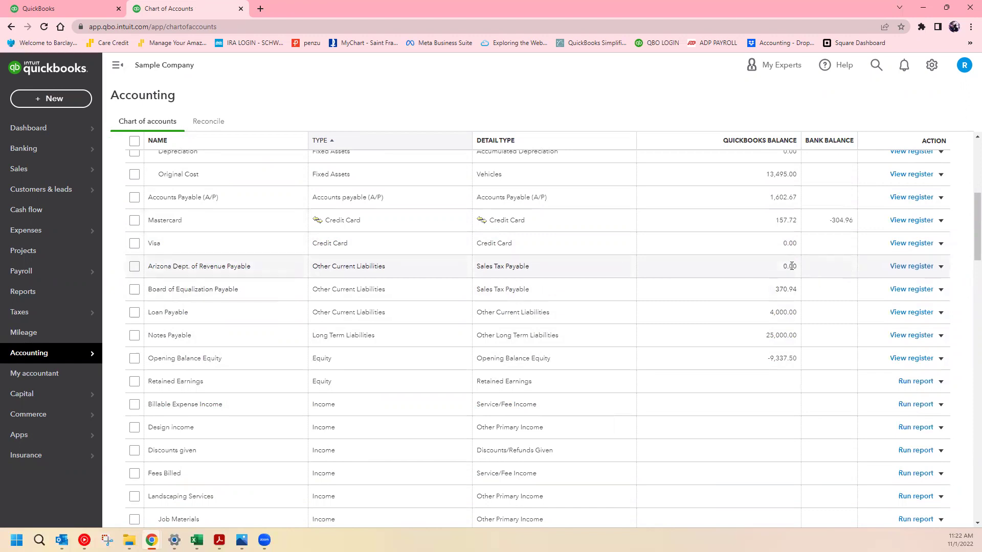
{"action": "scroll", "coordinate": [799, 262], "scroll_direction": "up", "scroll_amount": 6}
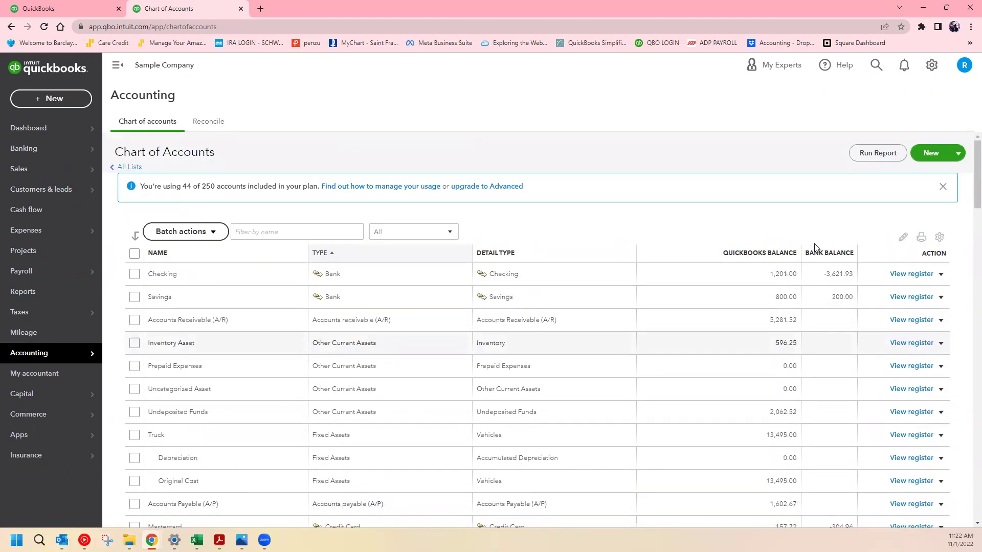
Step: Run the Account QuickReport for the Advertising expense account with the Since 90 Days Ago period
{"action": "scroll", "coordinate": [813, 256], "scroll_direction": "down", "scroll_amount": 8}
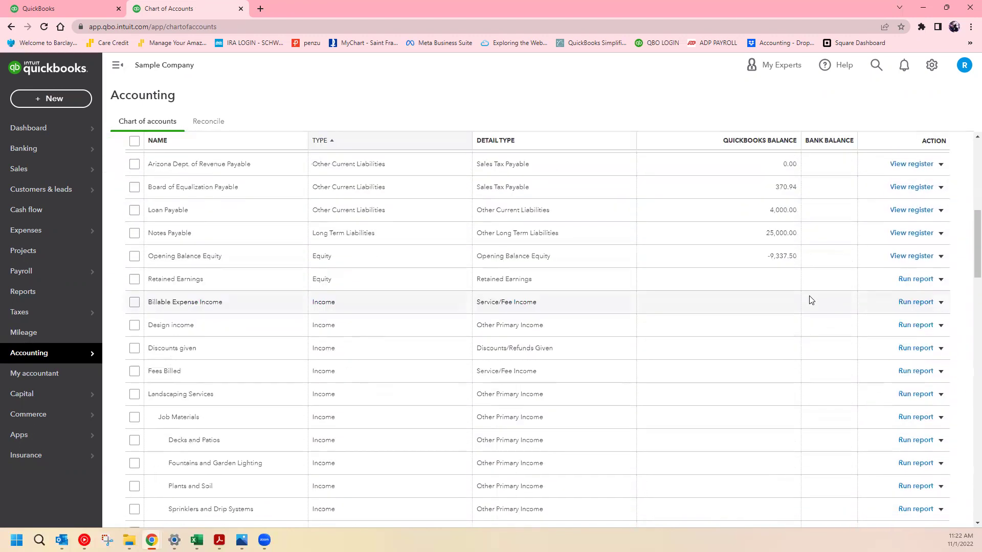
{"action": "scroll", "coordinate": [892, 344], "scroll_direction": "down", "scroll_amount": 3}
{"action": "scroll", "coordinate": [907, 342], "scroll_direction": "down", "scroll_amount": 2}
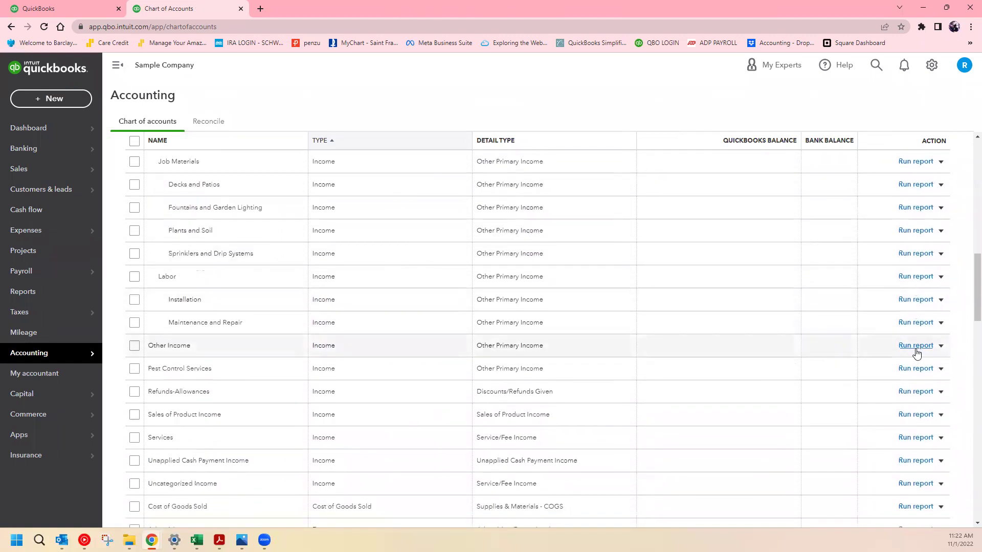
{"action": "scroll", "coordinate": [210, 395], "scroll_direction": "down", "scroll_amount": 3}
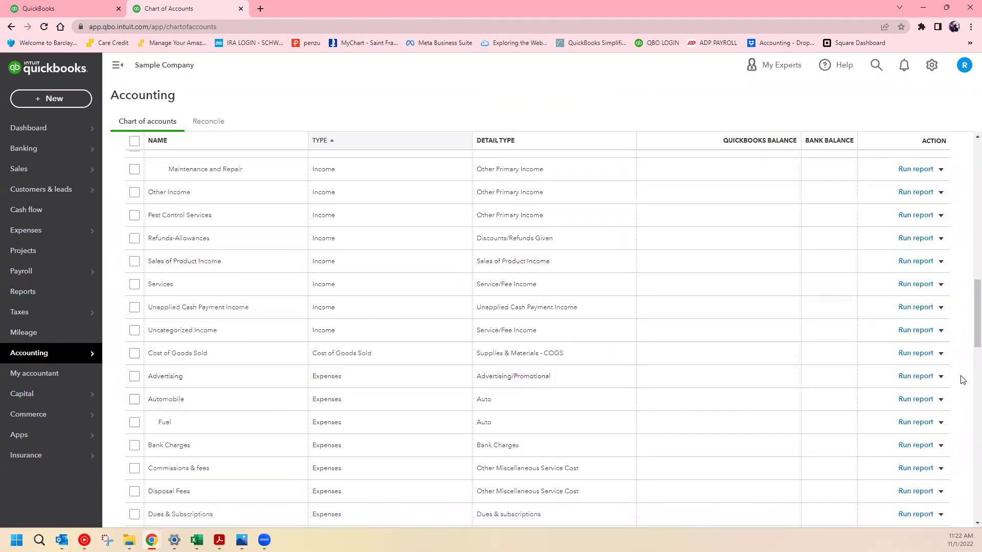
{"action": "left_click", "coordinate": [941, 377]}
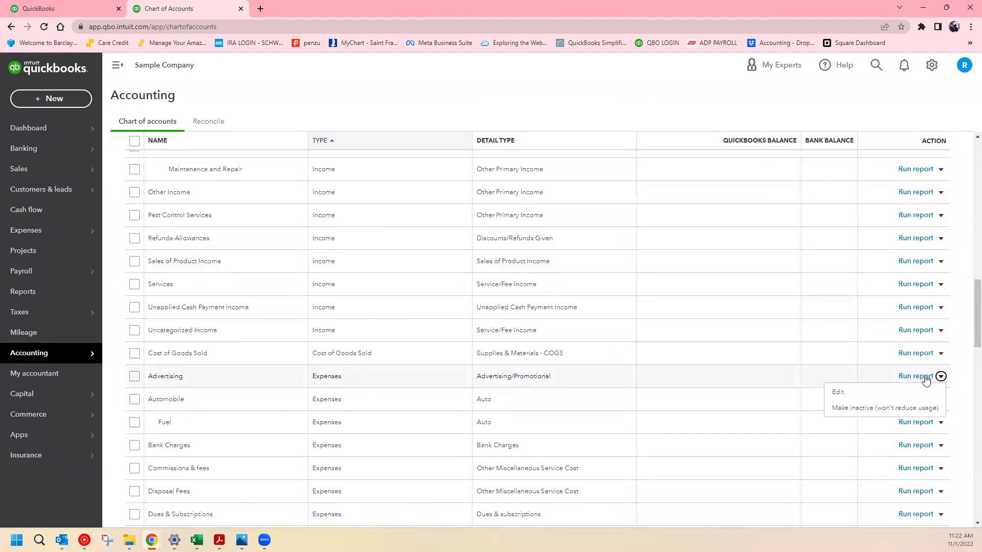
{"action": "left_click", "coordinate": [837, 367]}
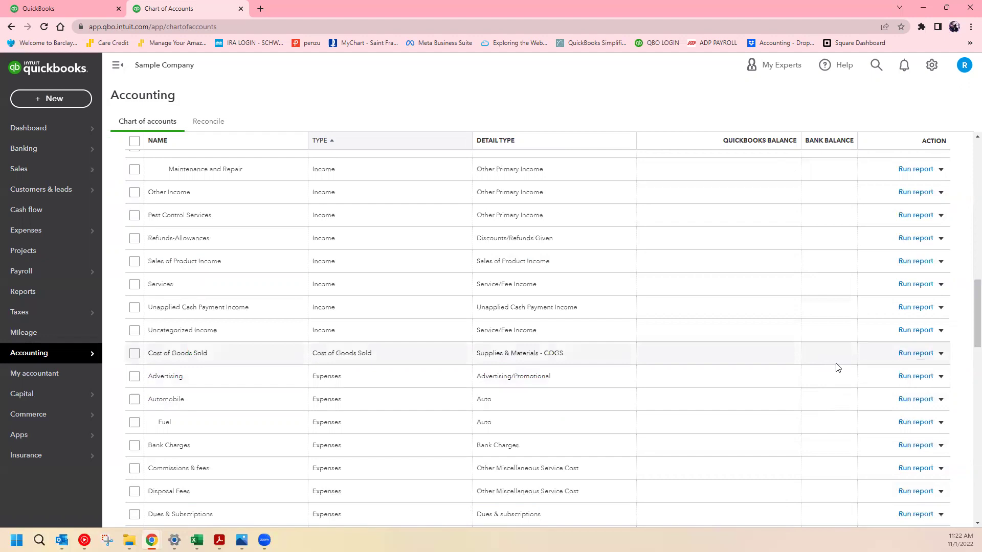
{"action": "left_click", "coordinate": [911, 377]}
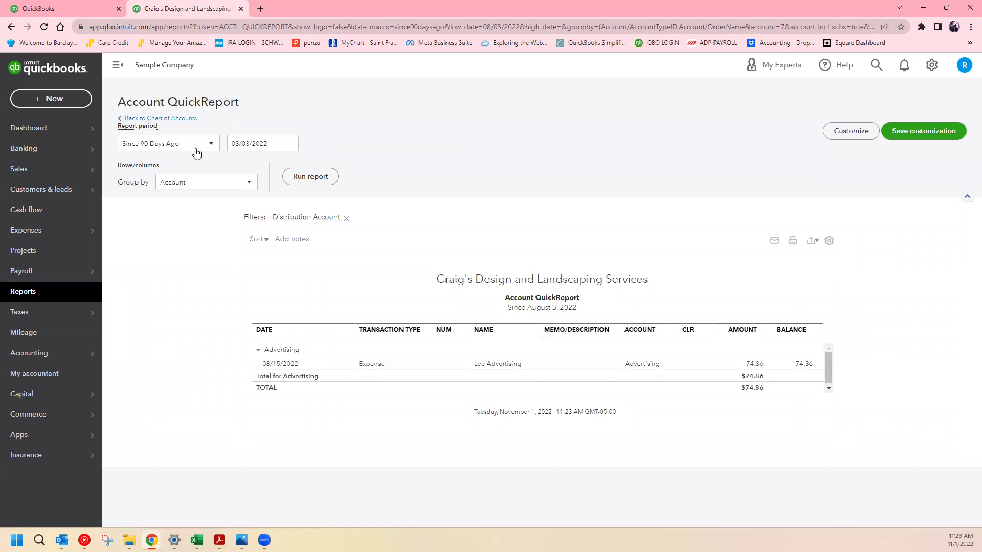
{"action": "left_click", "coordinate": [310, 177]}
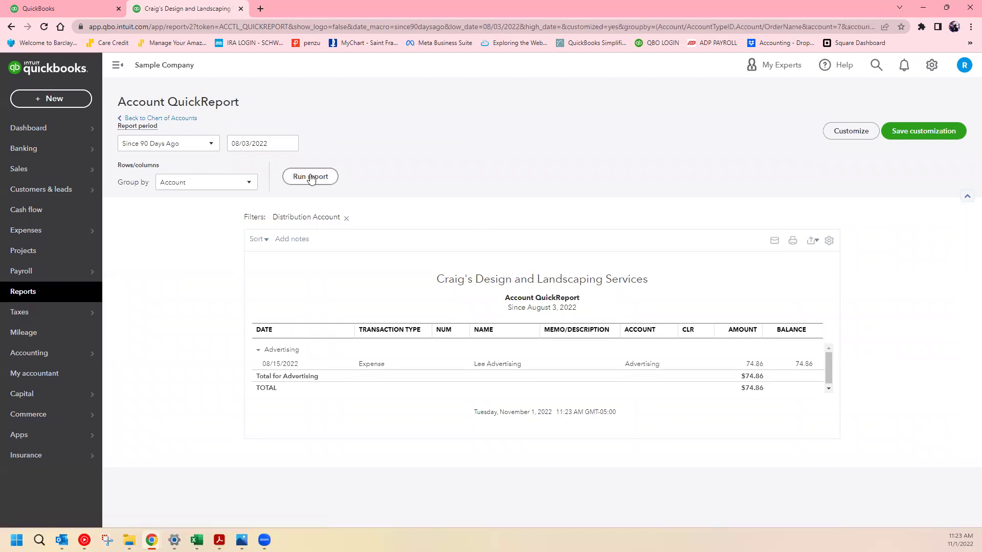
Step: Inspect the Lee Advertising expense from the QuickReport, close it unchanged, and return to the Chart of Accounts
{"action": "left_click", "coordinate": [802, 367]}
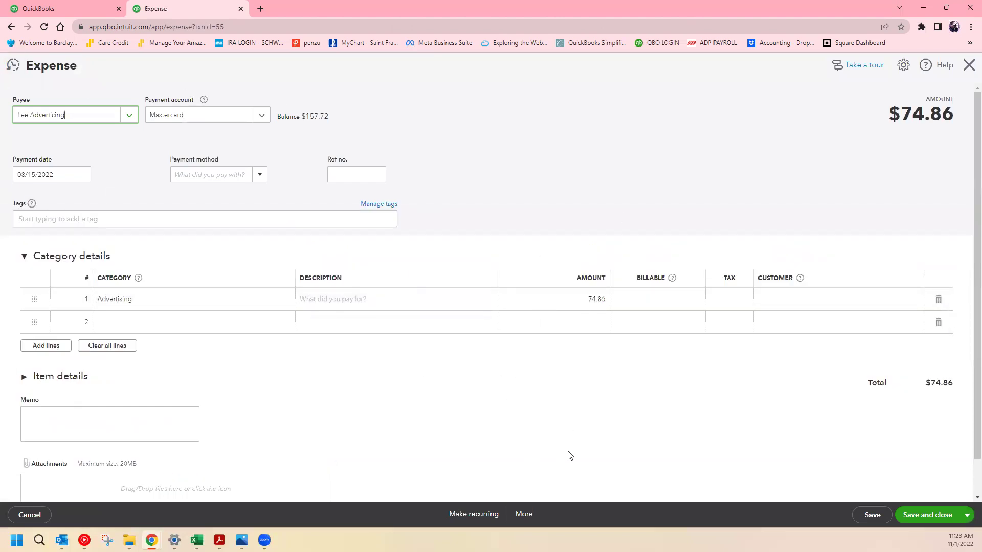
{"action": "scroll", "coordinate": [567, 455], "scroll_direction": "down", "scroll_amount": 1}
{"action": "scroll", "coordinate": [567, 455], "scroll_direction": "up", "scroll_amount": 1}
{"action": "left_click", "coordinate": [969, 66]}
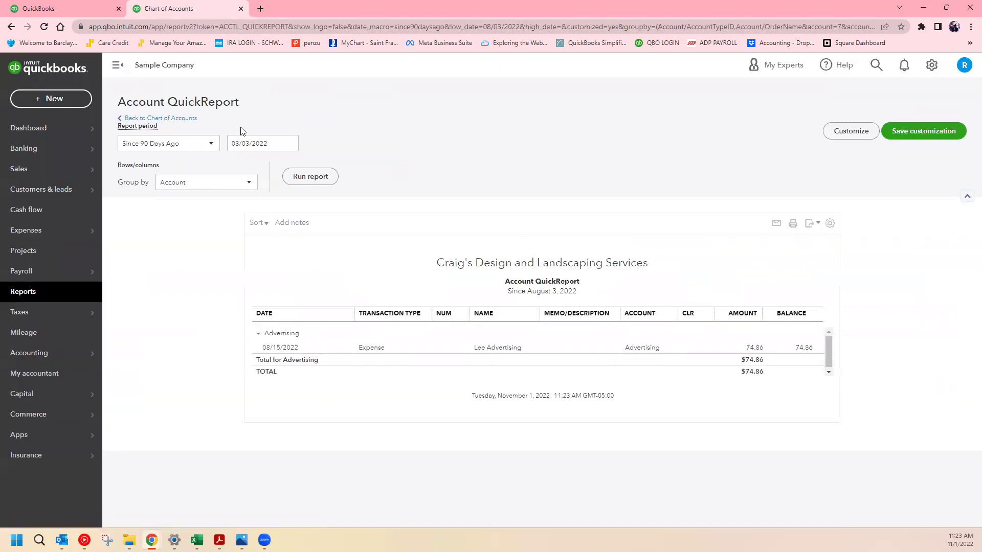
{"action": "left_click", "coordinate": [136, 120]}
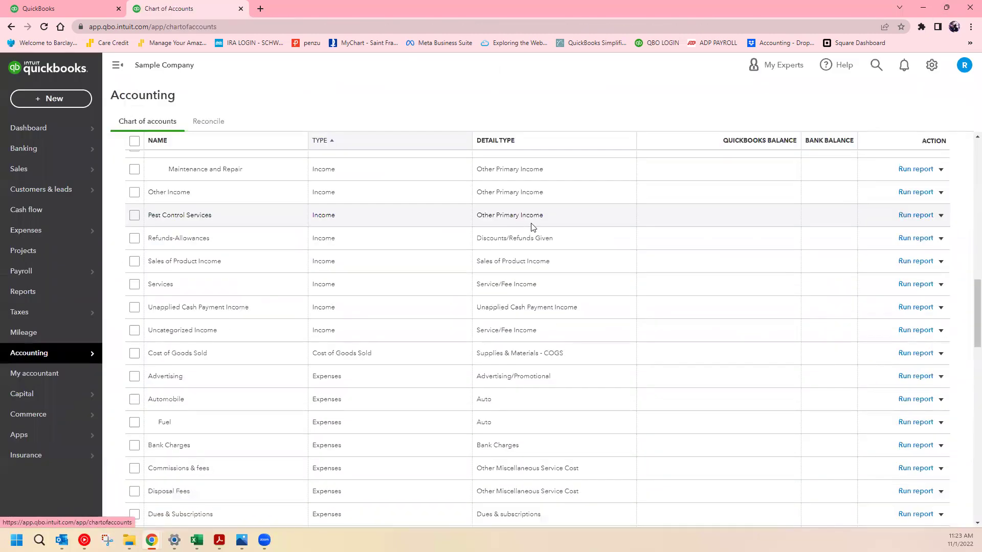
Step: Review the Services income account's type and tax form section in its edit form, and close the form without saving
{"action": "scroll", "coordinate": [461, 316], "scroll_direction": "up", "scroll_amount": 1}
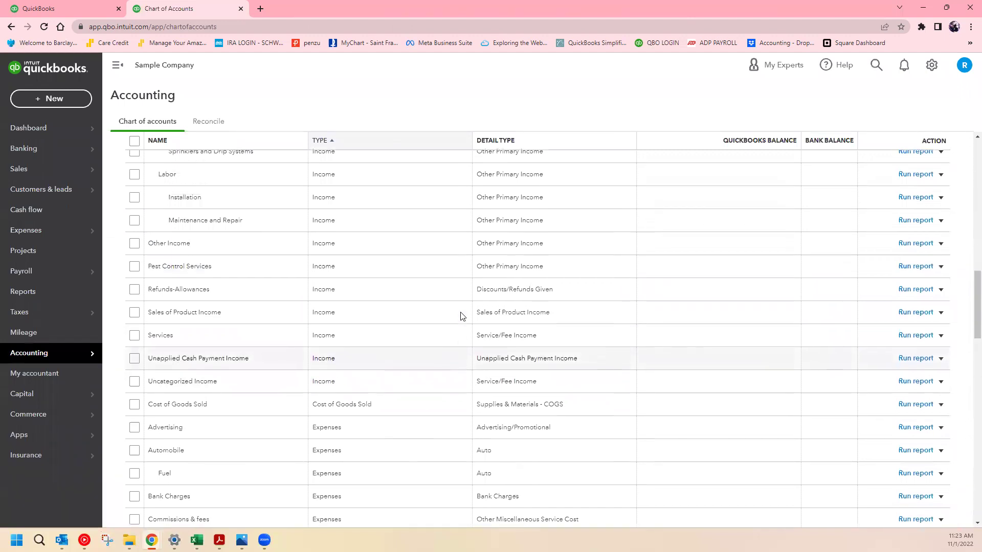
{"action": "left_click", "coordinate": [941, 335]}
{"action": "left_click", "coordinate": [867, 352]}
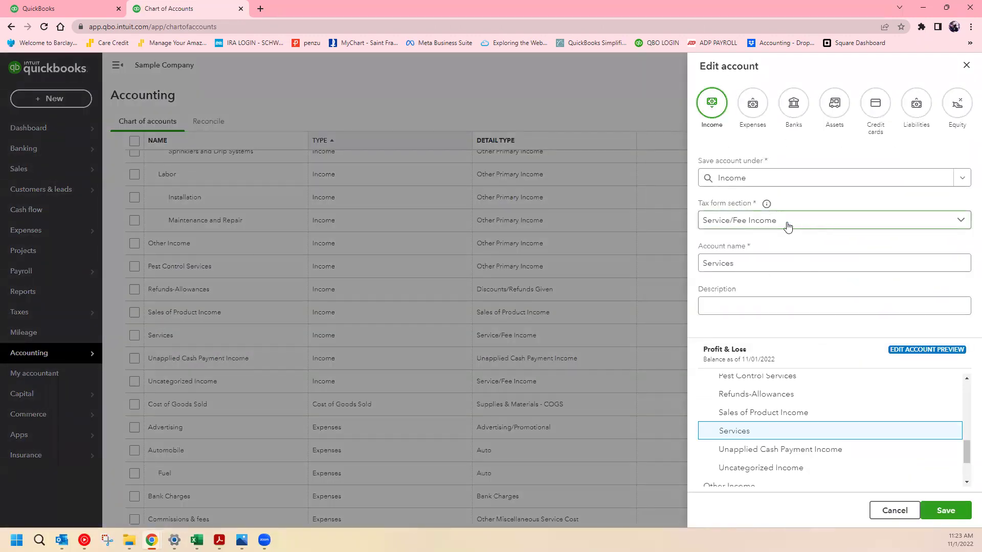
{"action": "left_click", "coordinate": [890, 510]}
Step: Reopen the Services account for editing and change it to an expense account saved under Expenses
{"action": "scroll", "coordinate": [502, 398], "scroll_direction": "down", "scroll_amount": 1}
{"action": "scroll", "coordinate": [478, 409], "scroll_direction": "up", "scroll_amount": 3}
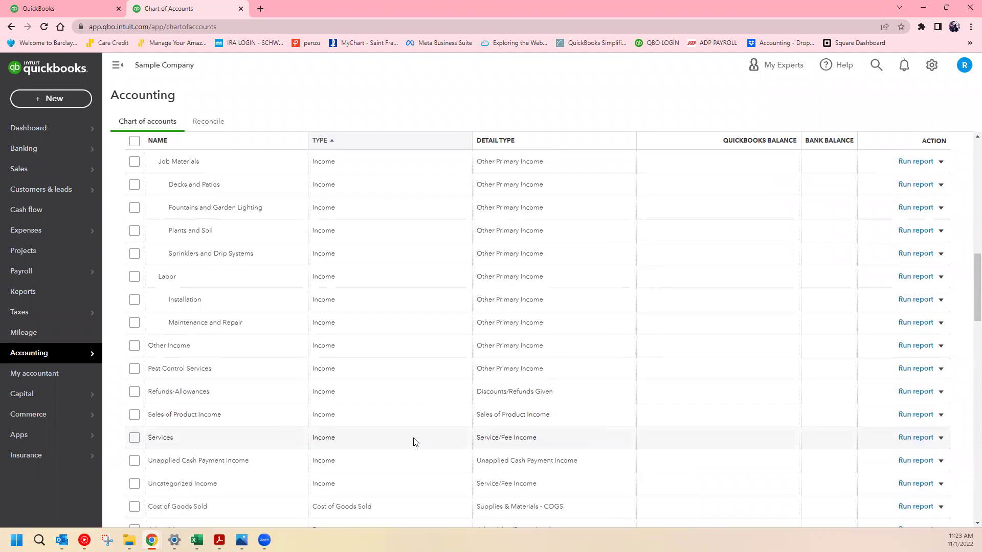
{"action": "left_click", "coordinate": [939, 439]}
{"action": "left_click", "coordinate": [871, 463]}
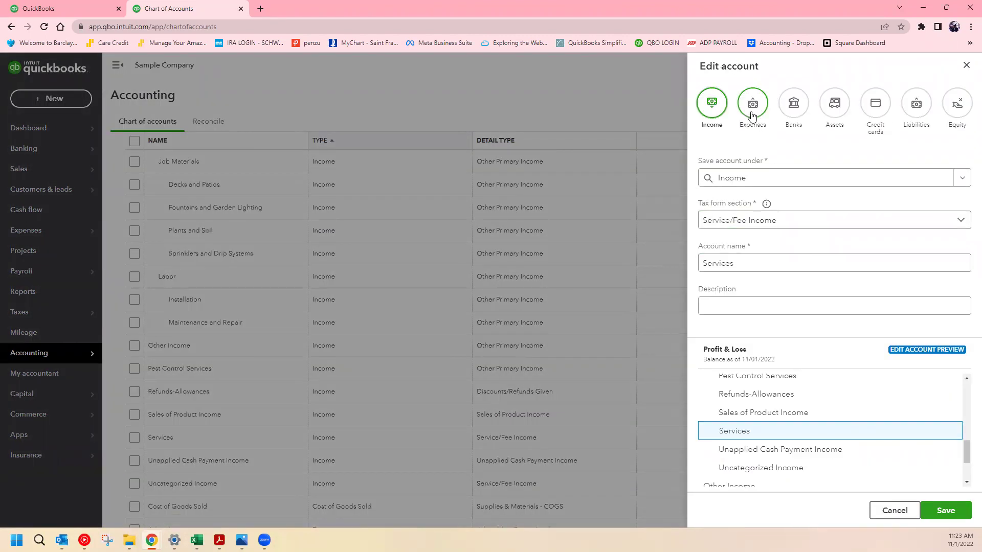
{"action": "left_click", "coordinate": [752, 116]}
{"action": "left_click", "coordinate": [962, 180]}
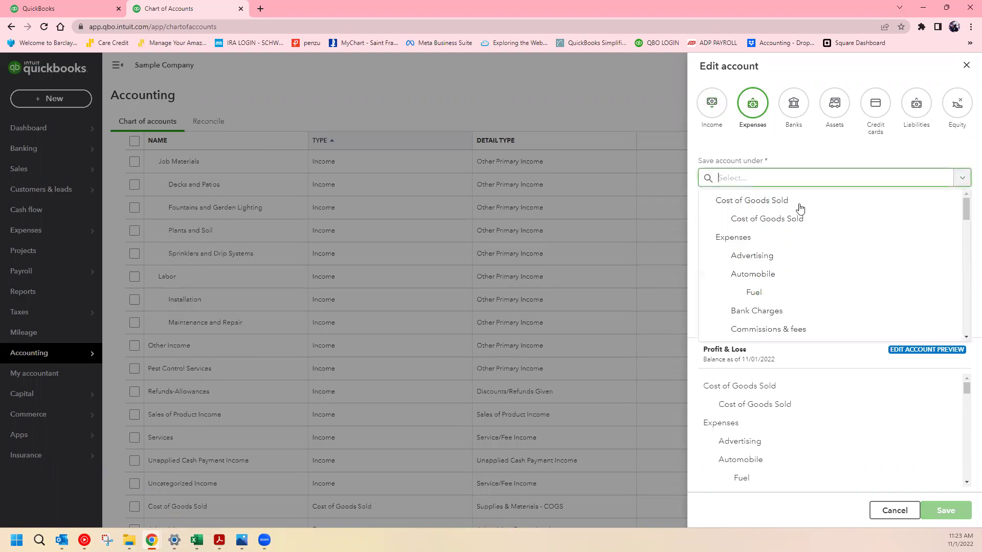
{"action": "left_click", "coordinate": [752, 238]}
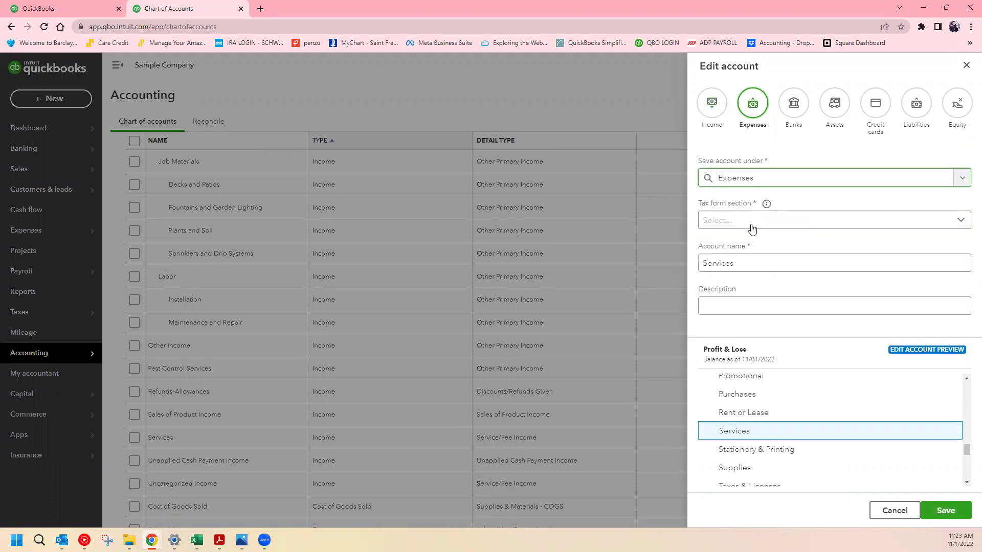
Step: Try Other Business Expenses as the Services account's tax form section, and discard the account edit
{"action": "left_click", "coordinate": [750, 223]}
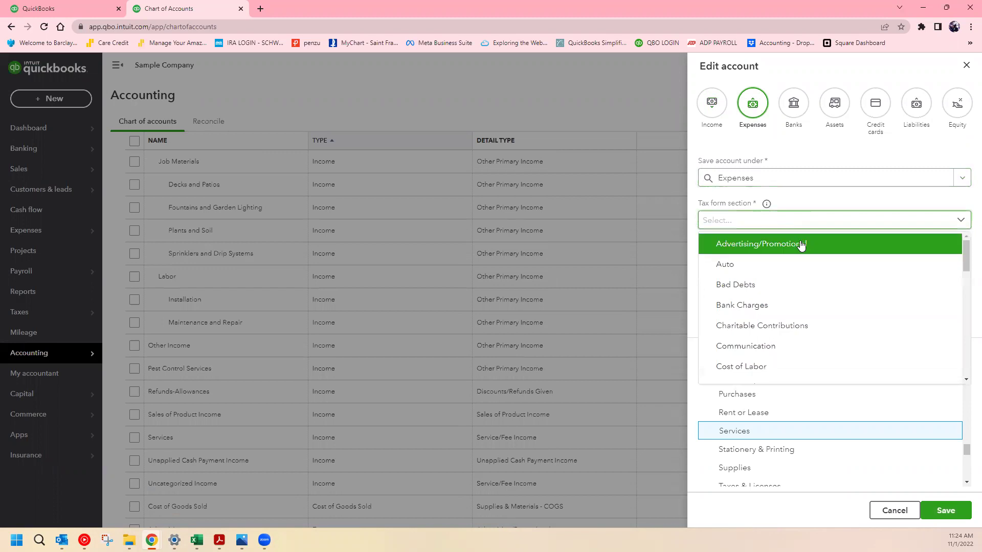
{"action": "scroll", "coordinate": [799, 285], "scroll_direction": "down", "scroll_amount": 5}
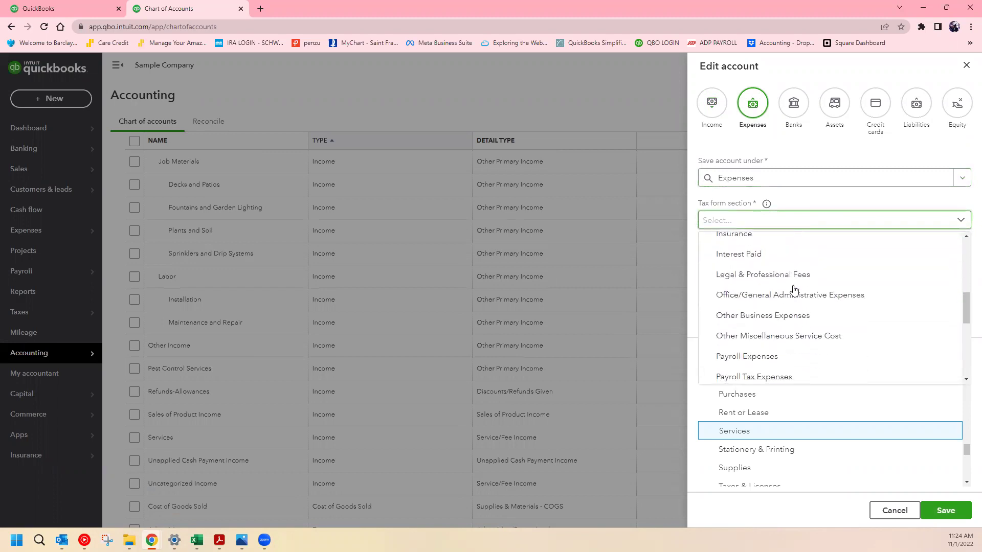
{"action": "left_click", "coordinate": [802, 317]}
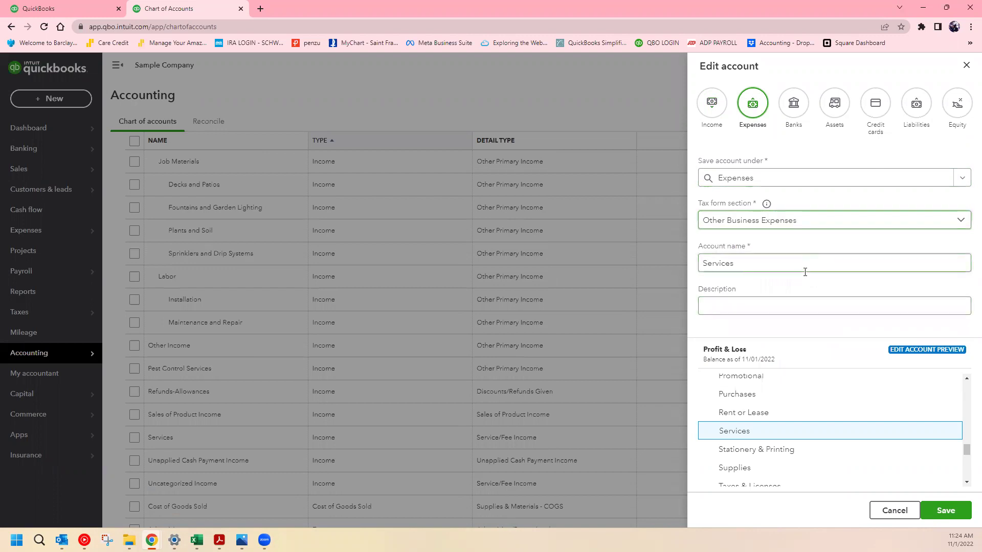
{"action": "scroll", "coordinate": [844, 390], "scroll_direction": "down", "scroll_amount": 3}
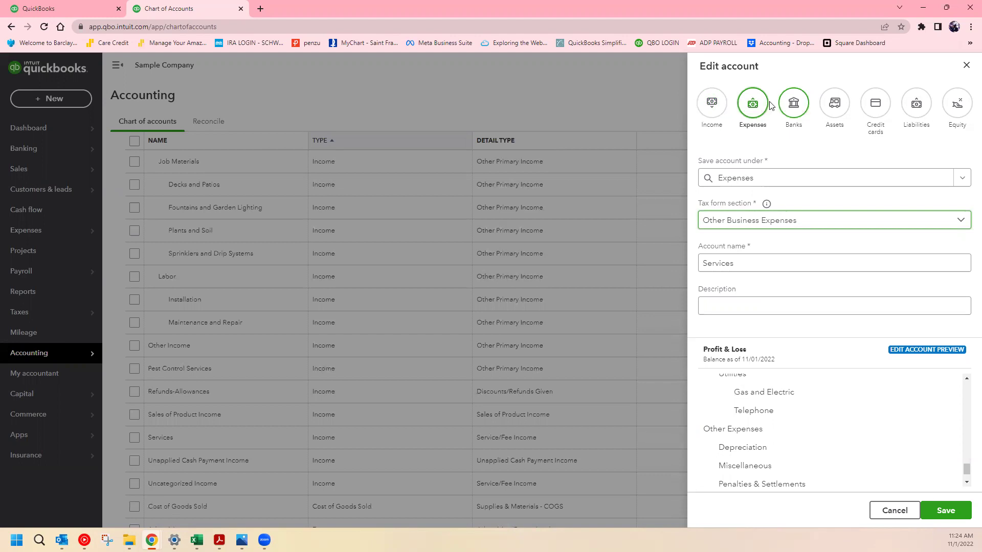
{"action": "left_click", "coordinate": [881, 517]}
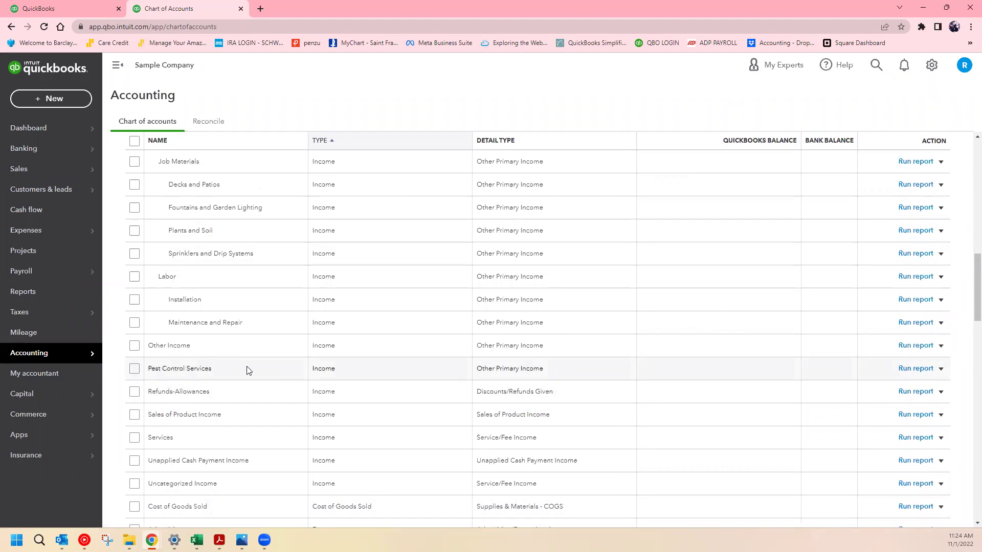
Step: Run the Account List report for the whole Chart of Accounts
{"action": "scroll", "coordinate": [246, 369], "scroll_direction": "up", "scroll_amount": 12}
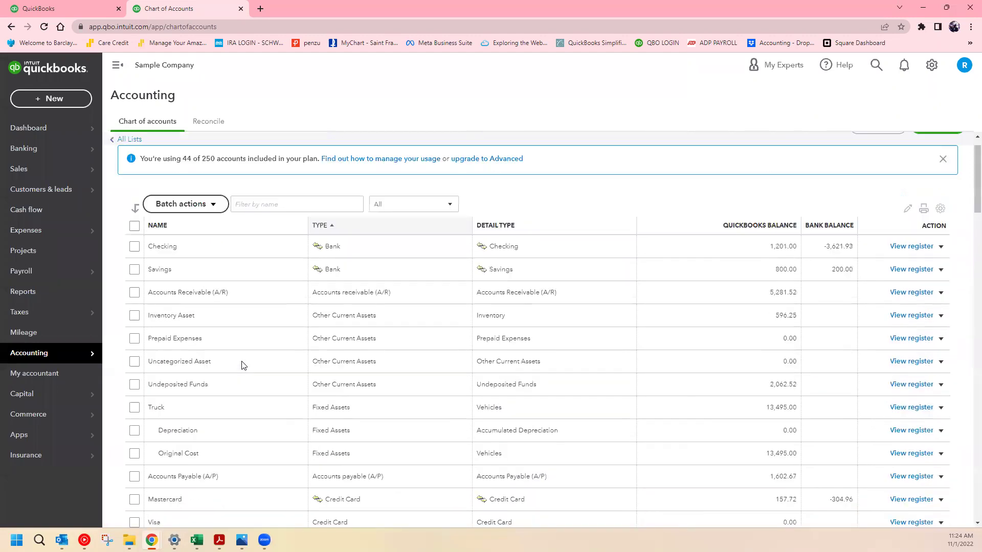
{"action": "scroll", "coordinate": [244, 365], "scroll_direction": "up", "scroll_amount": 1}
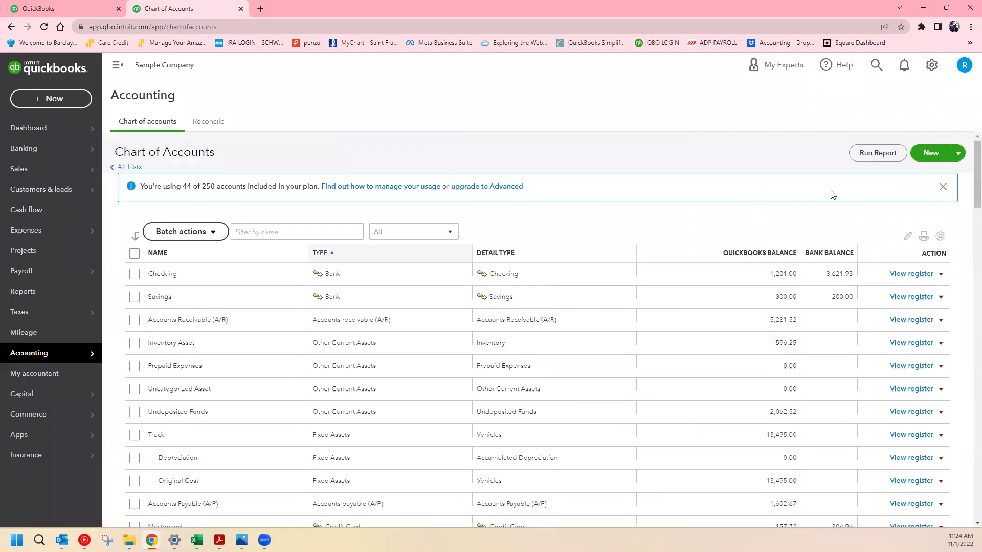
{"action": "left_click", "coordinate": [899, 157]}
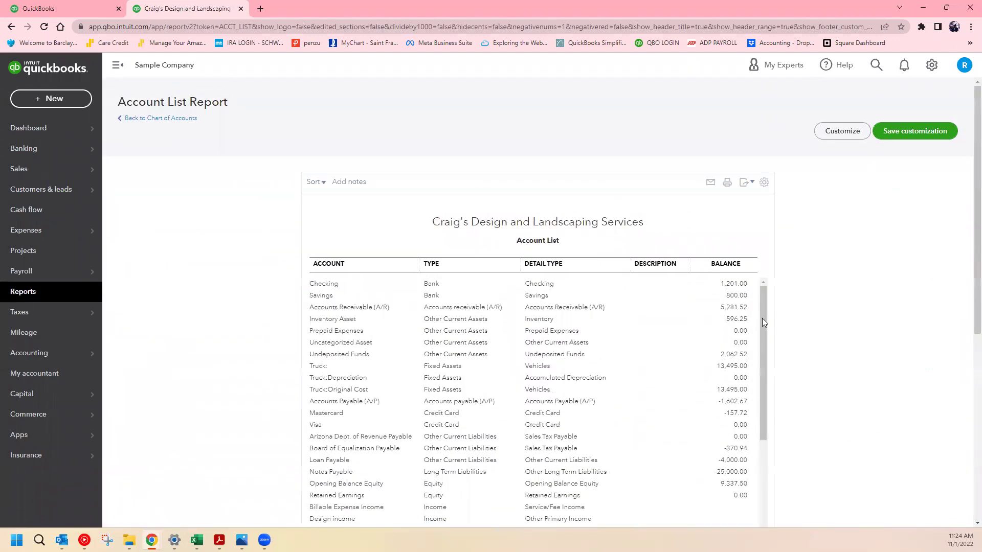
Step: Read through the Account List report to its end, examining the accounts' types, detail types and balances
{"action": "scroll", "coordinate": [767, 321], "scroll_direction": "down", "scroll_amount": 3}
{"action": "scroll", "coordinate": [736, 292], "scroll_direction": "down", "scroll_amount": 15}
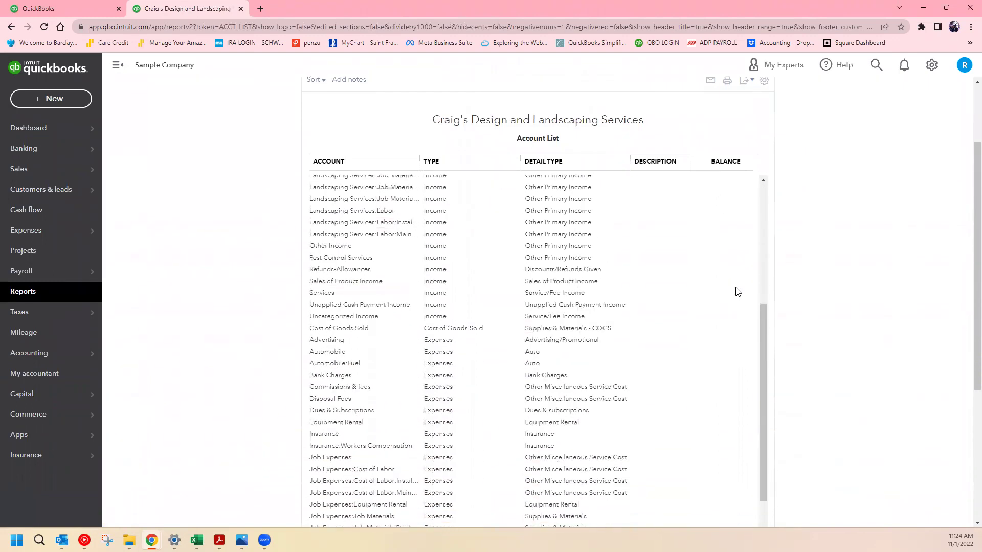
{"action": "scroll", "coordinate": [737, 294], "scroll_direction": "down", "scroll_amount": 5}
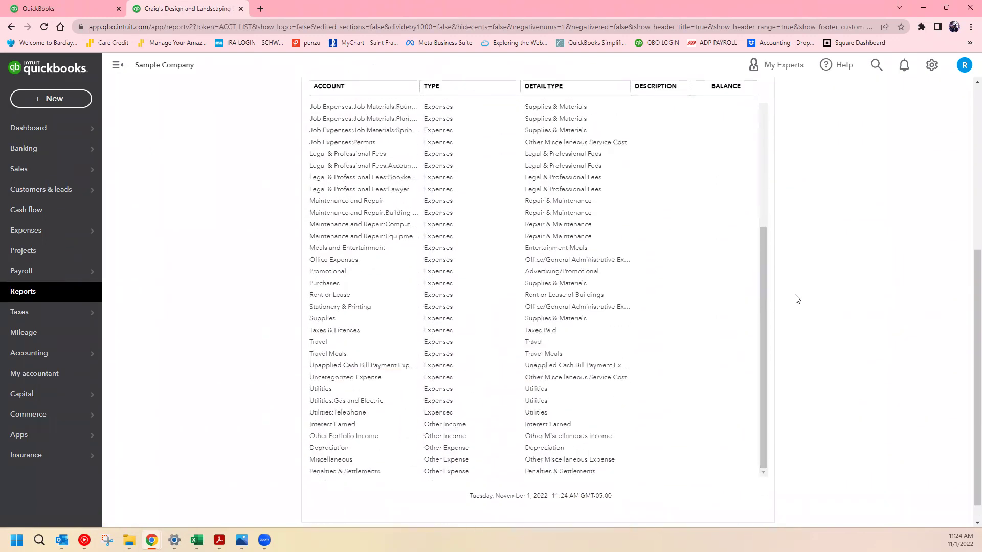
Step: Review the Account List report's customization options, including the filter and header/footer settings, and close them without running the report
{"action": "scroll", "coordinate": [795, 299], "scroll_direction": "up", "scroll_amount": 3}
{"action": "left_click", "coordinate": [841, 131]}
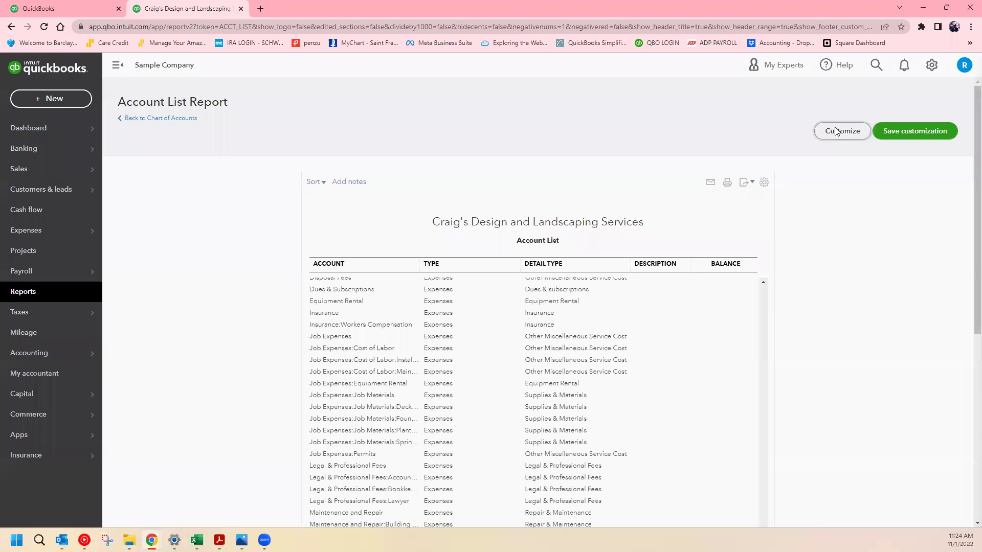
{"action": "left_click", "coordinate": [707, 205]}
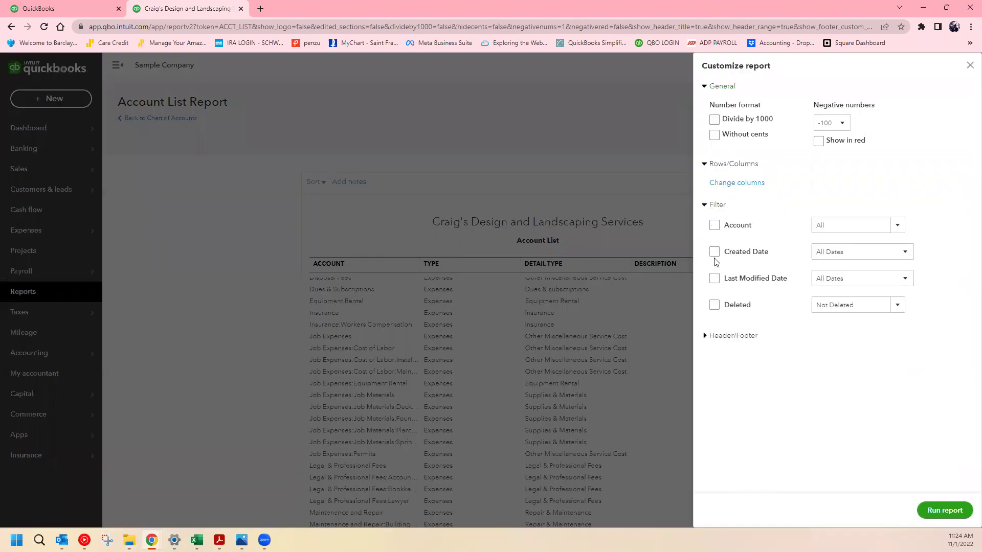
{"action": "left_click", "coordinate": [705, 337]}
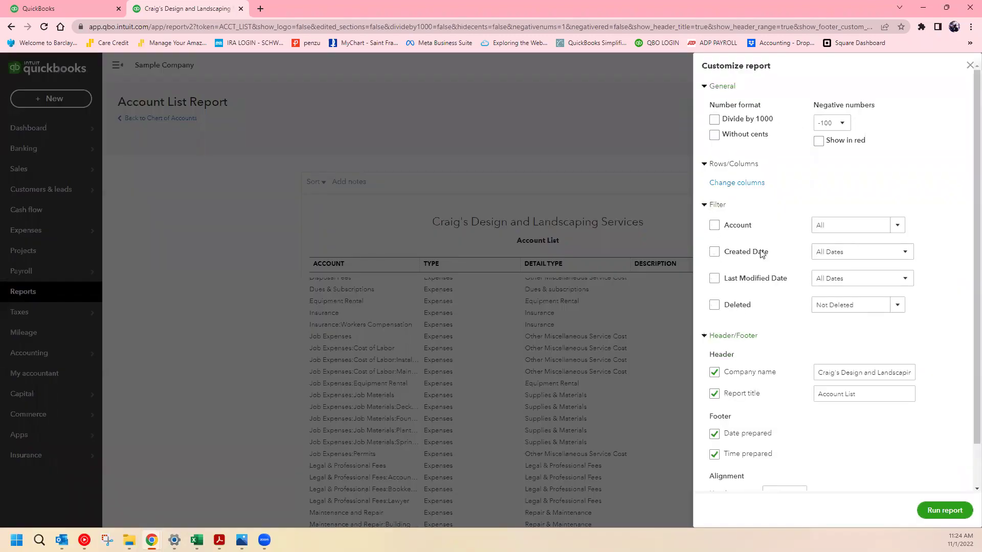
{"action": "left_click", "coordinate": [969, 66]}
Step: Return to the Chart of Accounts and examine the balance sheet, income and expense accounts with their types and available register or report actions
{"action": "left_click", "coordinate": [120, 121]}
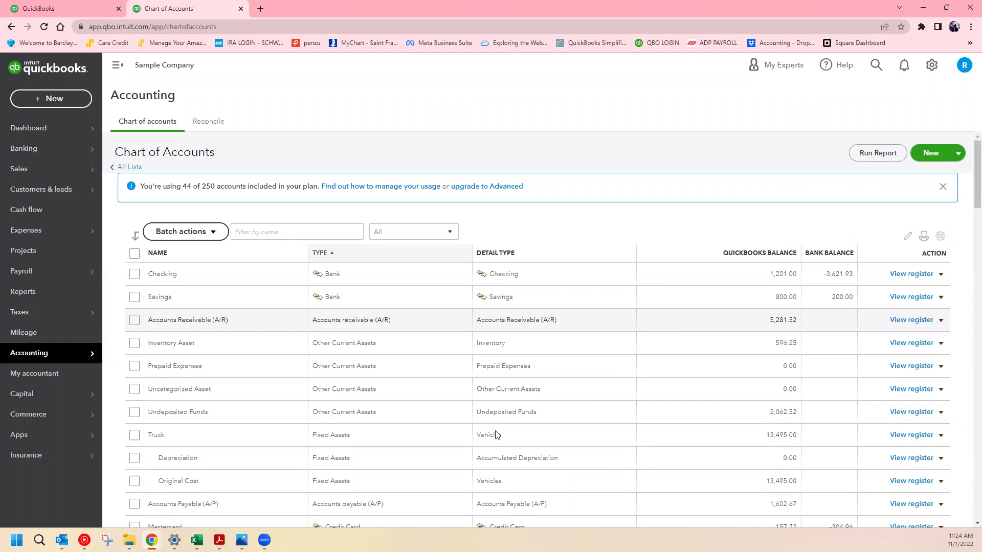
{"action": "scroll", "coordinate": [494, 434], "scroll_direction": "down", "scroll_amount": 4}
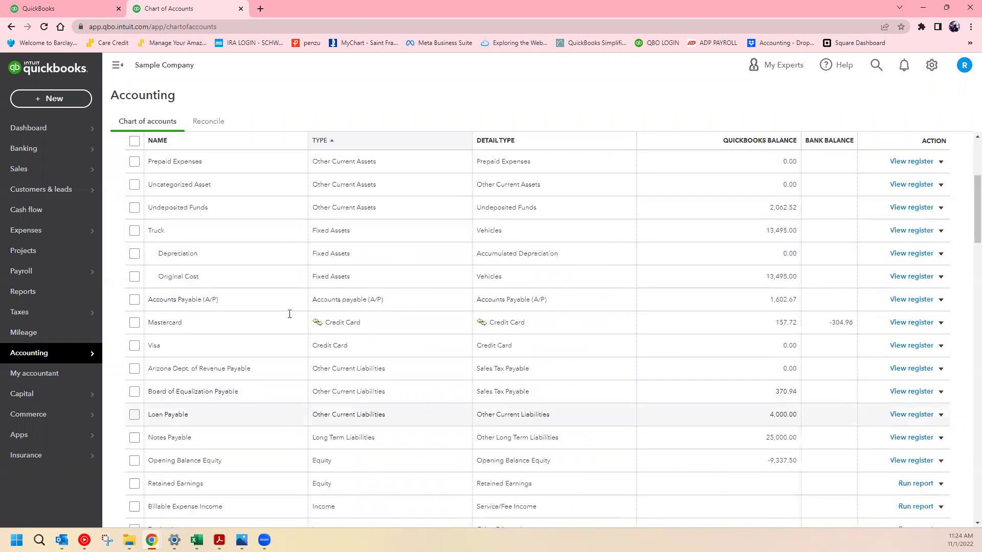
{"action": "scroll", "coordinate": [204, 306], "scroll_direction": "up", "scroll_amount": 4}
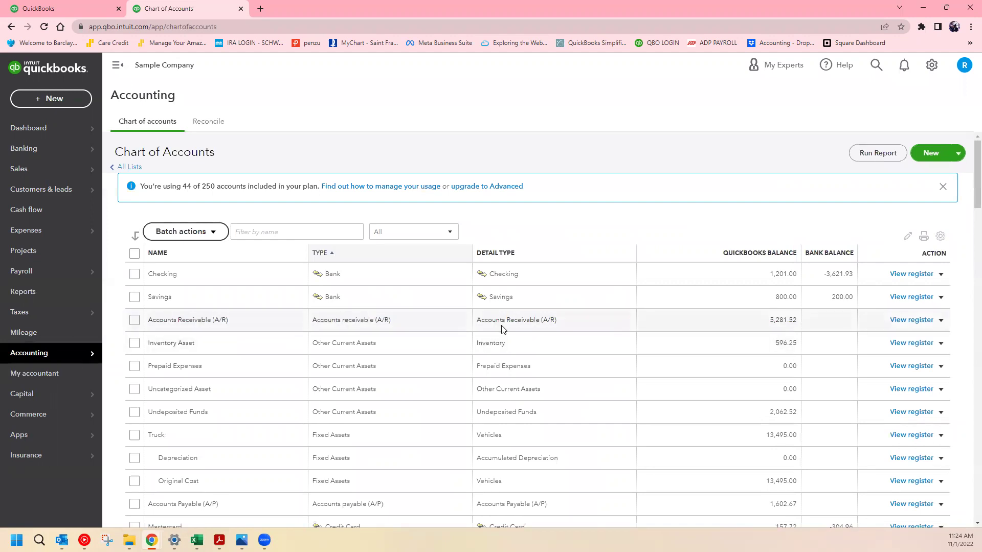
{"action": "scroll", "coordinate": [922, 348], "scroll_direction": "down", "scroll_amount": 1}
{"action": "scroll", "coordinate": [923, 347], "scroll_direction": "down", "scroll_amount": 8}
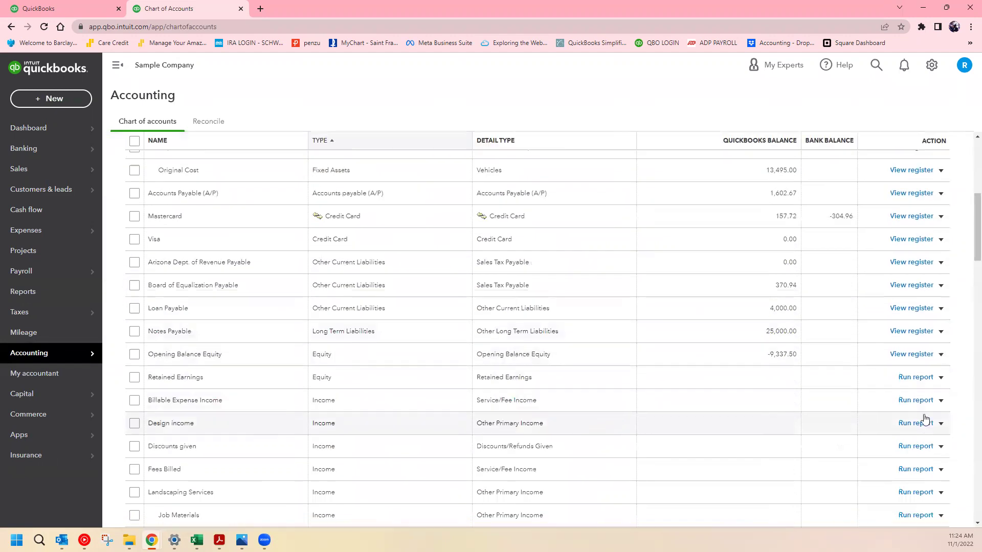
{"action": "scroll", "coordinate": [923, 416], "scroll_direction": "down", "scroll_amount": 11}
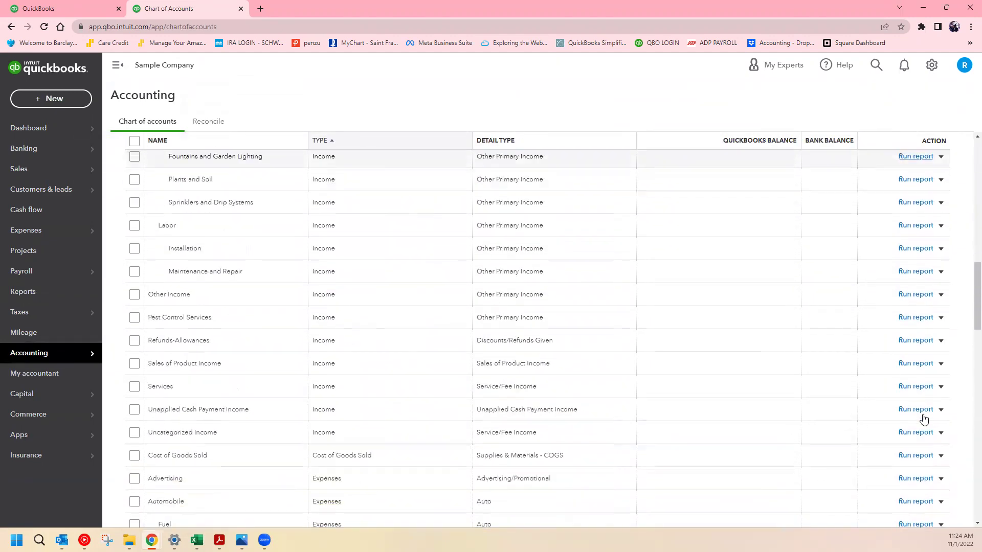
{"action": "scroll", "coordinate": [756, 337], "scroll_direction": "down", "scroll_amount": 13}
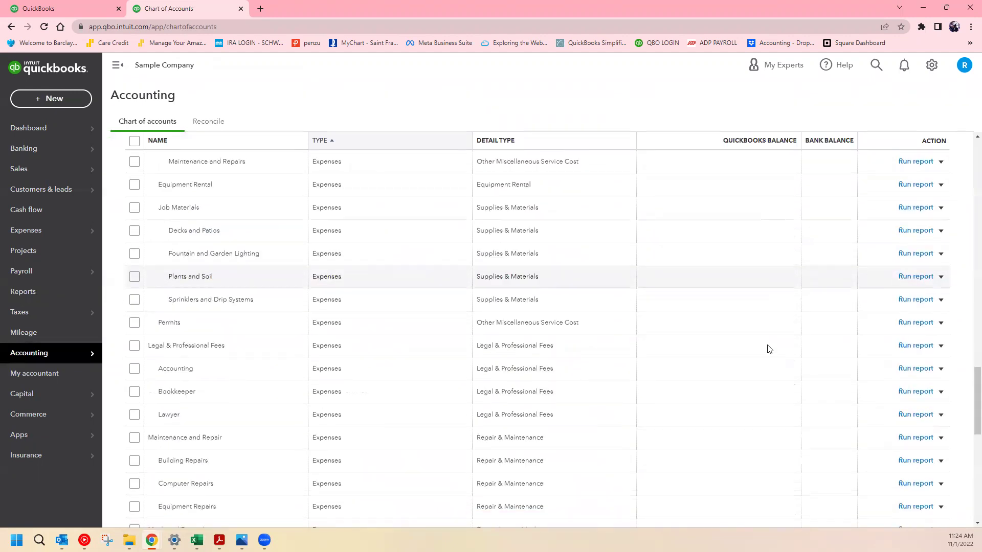
{"action": "scroll", "coordinate": [769, 350], "scroll_direction": "up", "scroll_amount": 20}
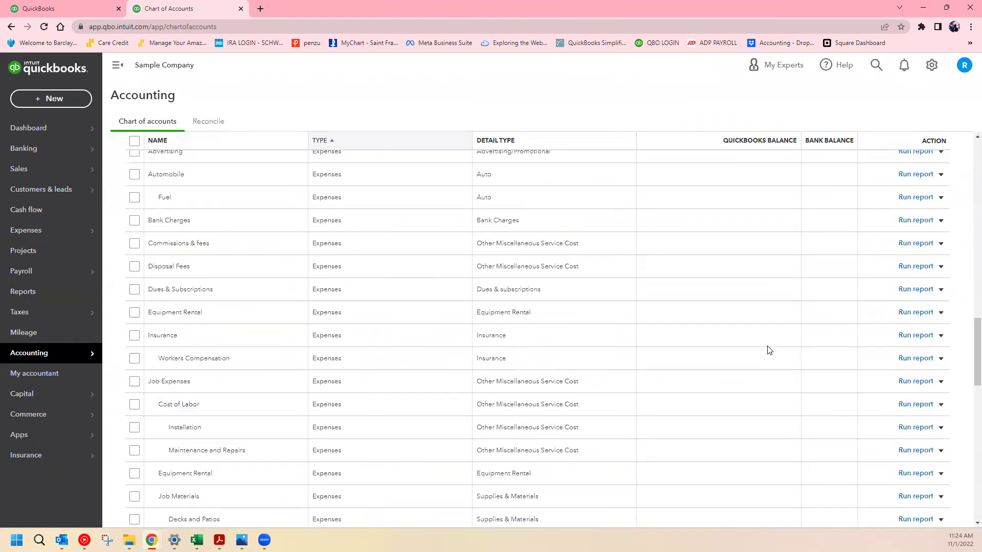
{"action": "scroll", "coordinate": [768, 349], "scroll_direction": "up", "scroll_amount": 3}
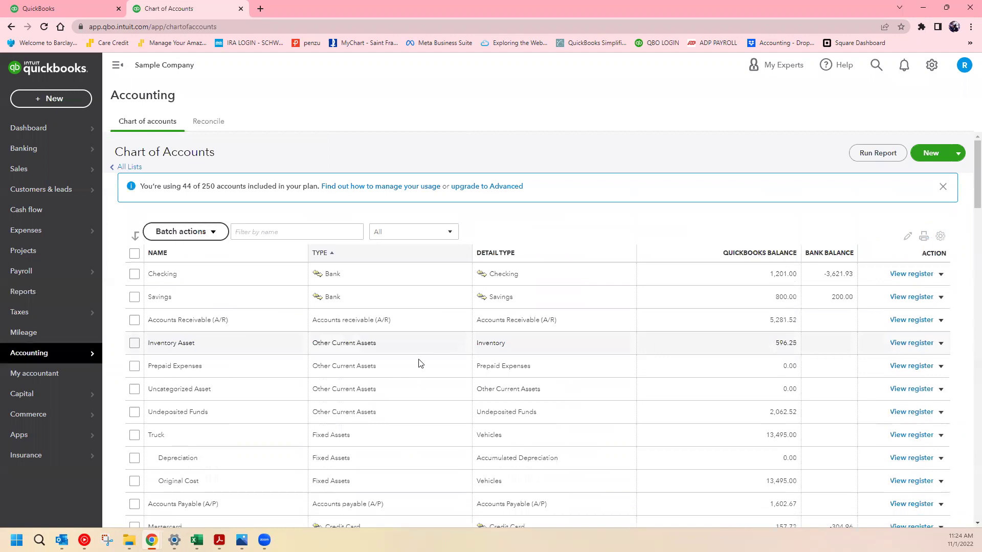